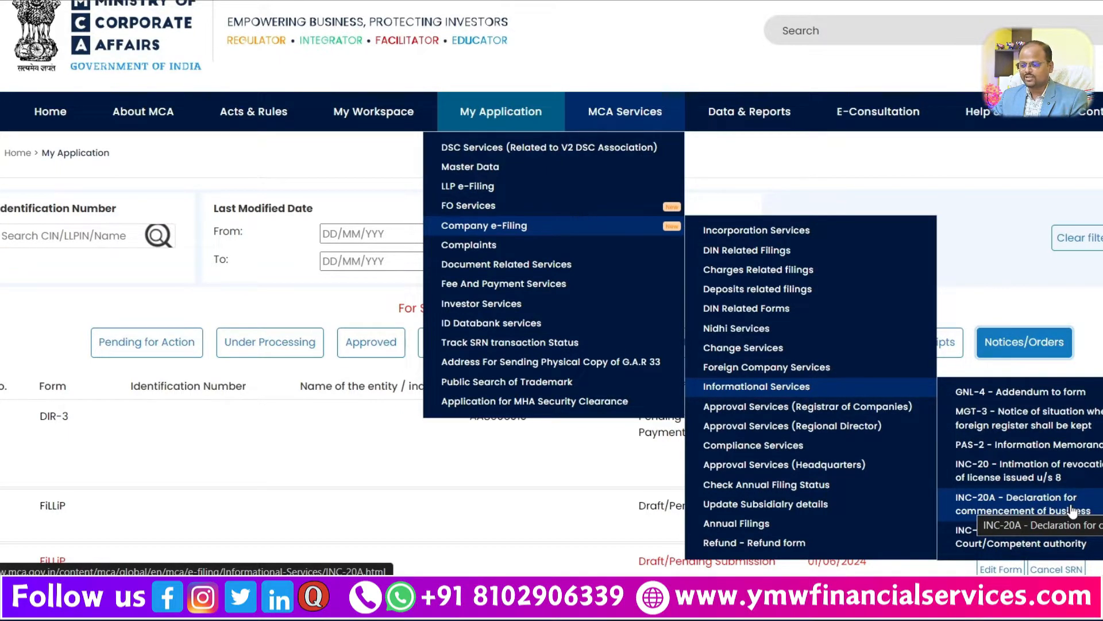
Open the INC-20A Declaration for commencement of business form and check the available choices for the Corporate Identity Number.
left_click(1058, 505)
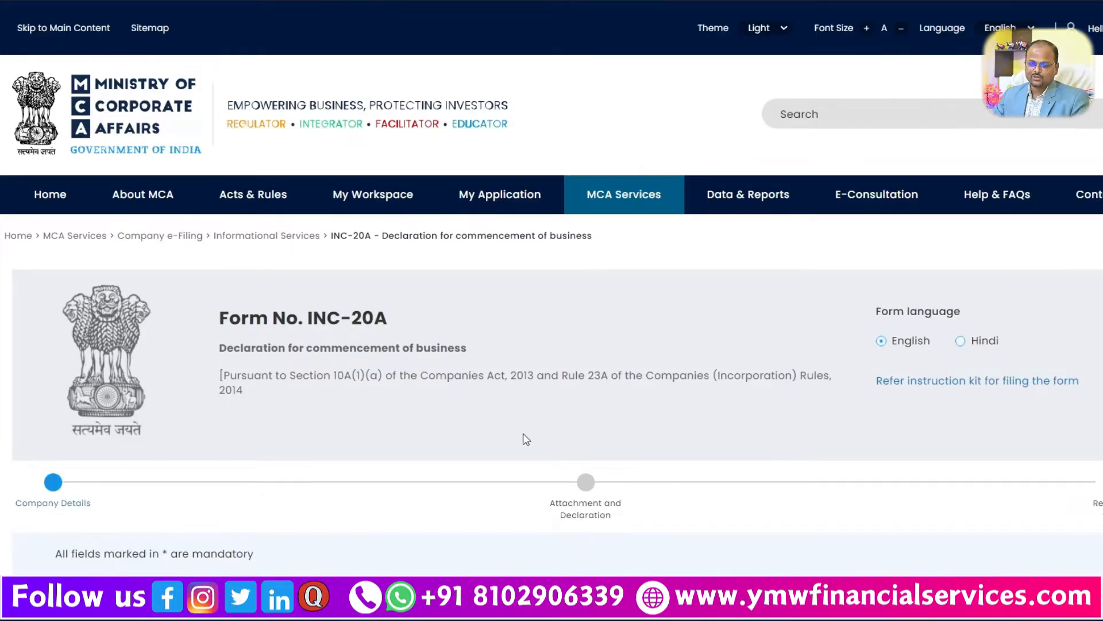
scroll(517, 374, "down", 3)
scroll(516, 370, "down", 4)
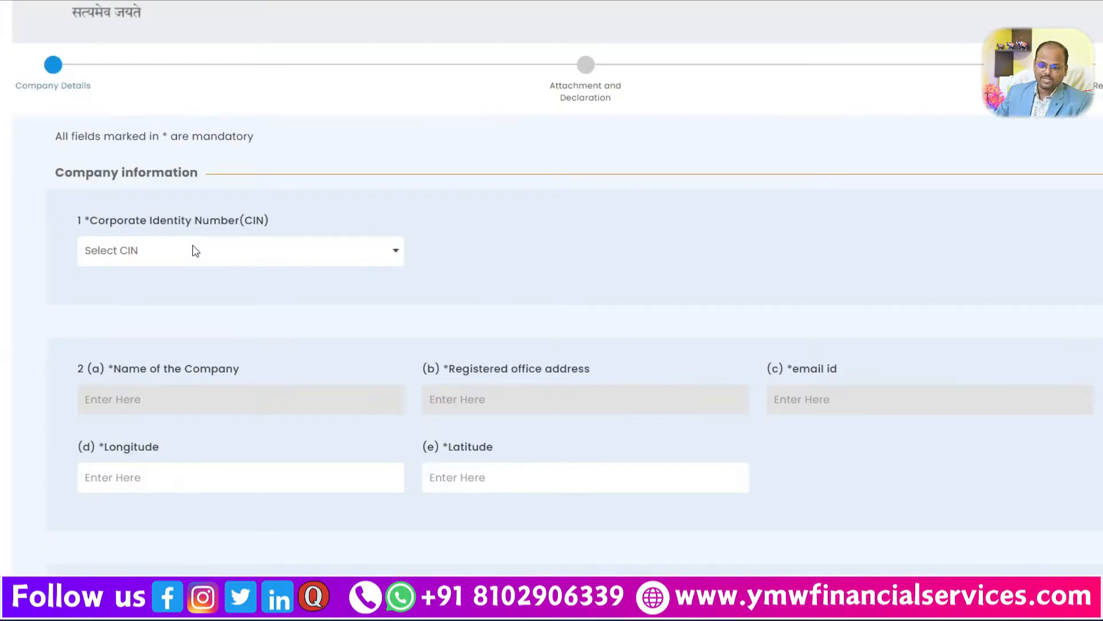
left_click(194, 248)
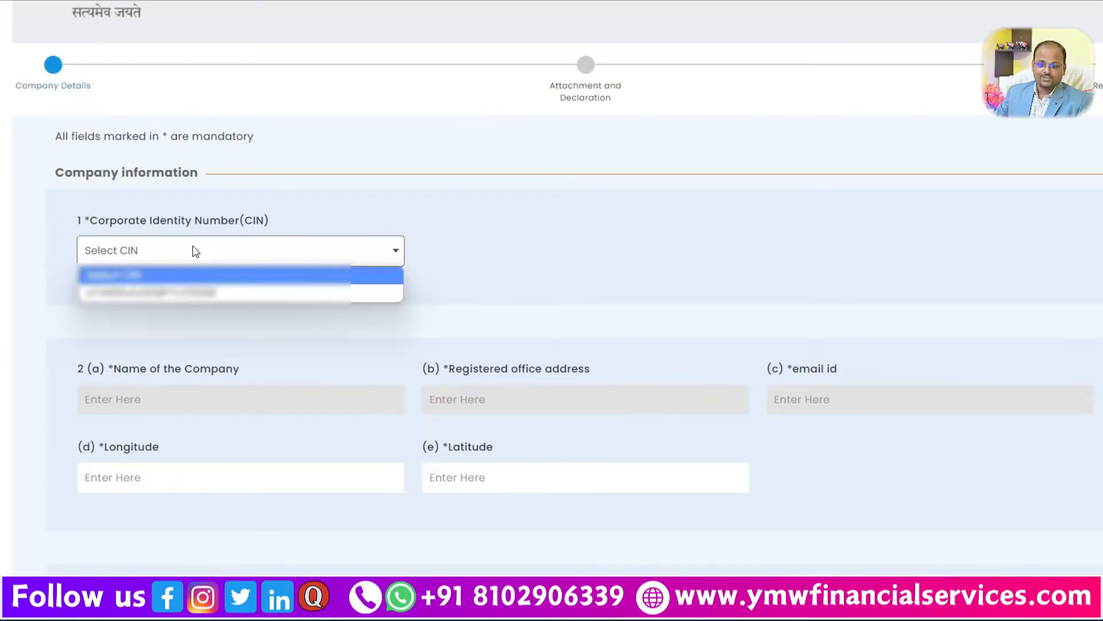
left_click(194, 251)
scroll(556, 290, "down", 3)
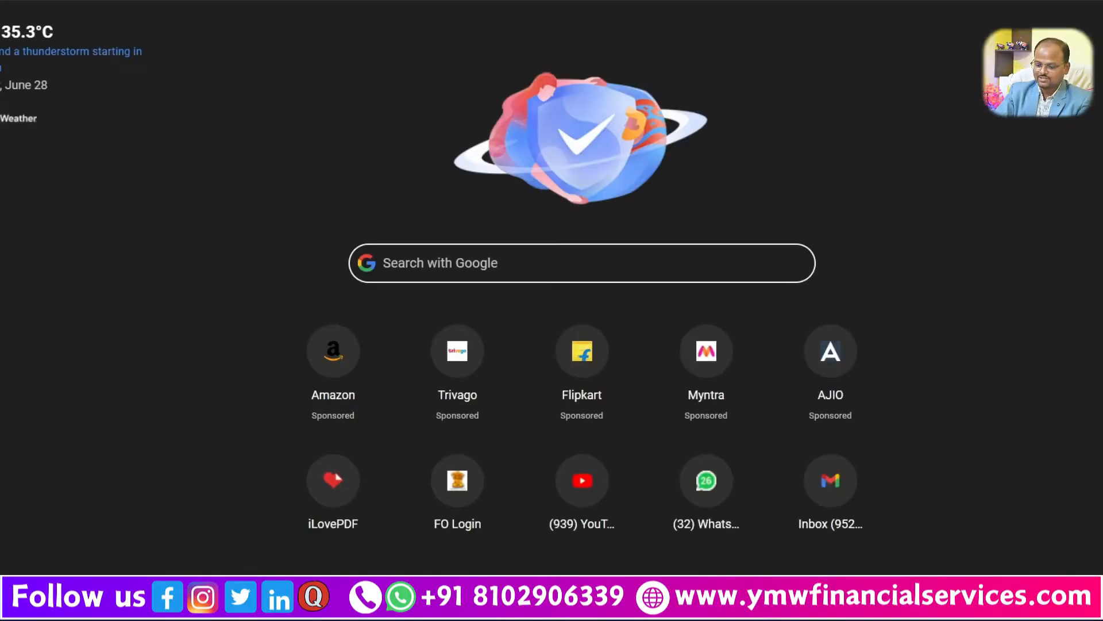
Search the web for "googlemap" and open the Google Maps site.
type("goog")
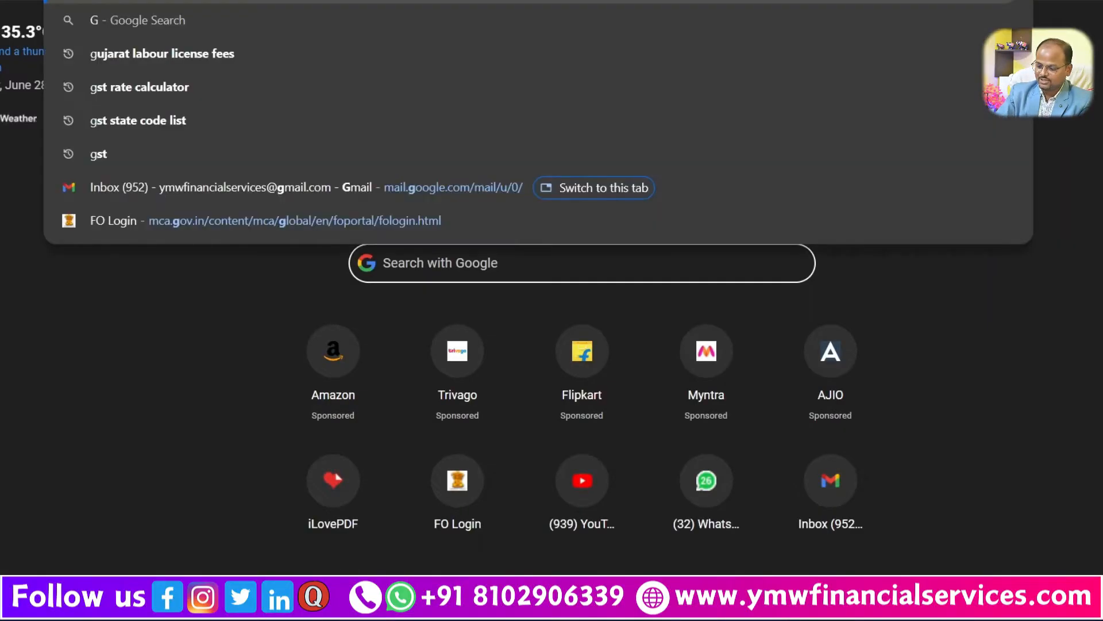
type("lemap")
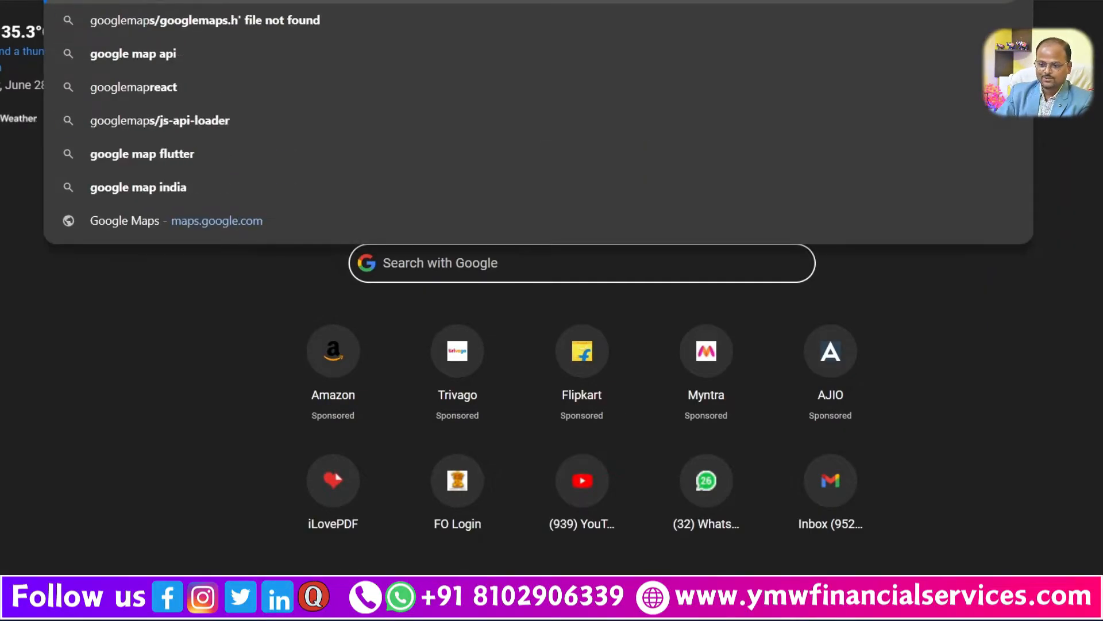
key("Return")
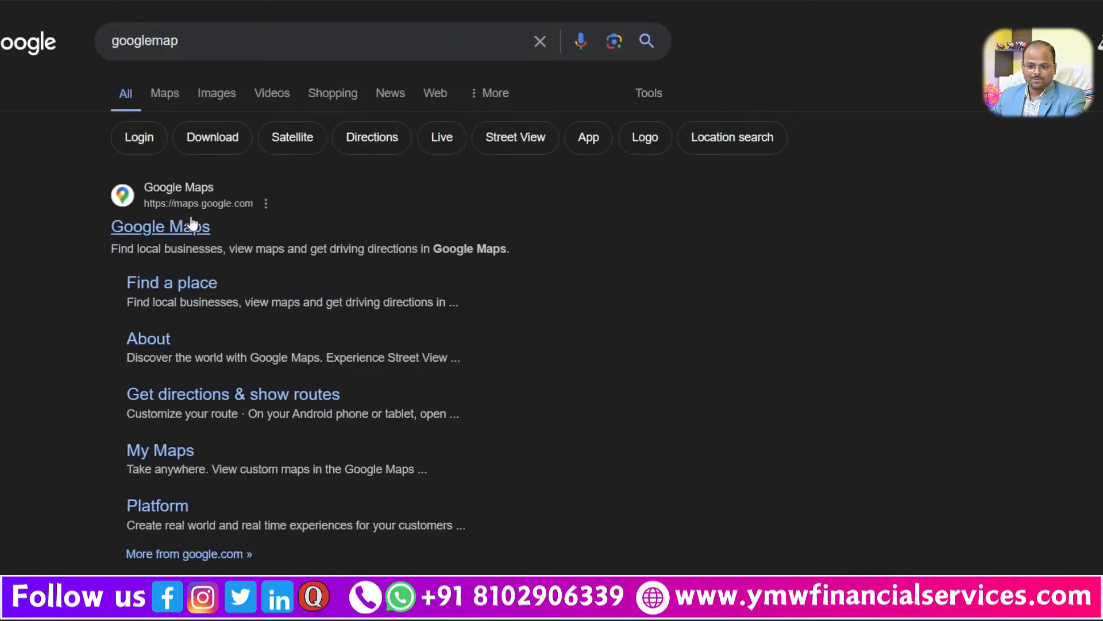
left_click(190, 225)
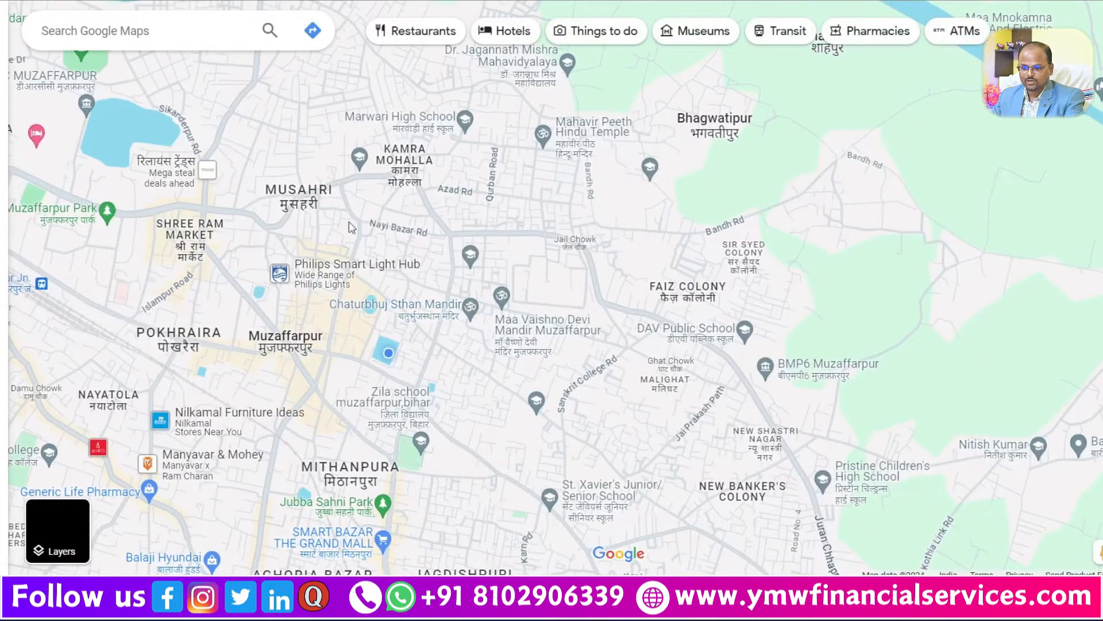
Show the coordinates of a map point near Musahri and look through the place details of YMW Financial Services.
left_click(343, 182)
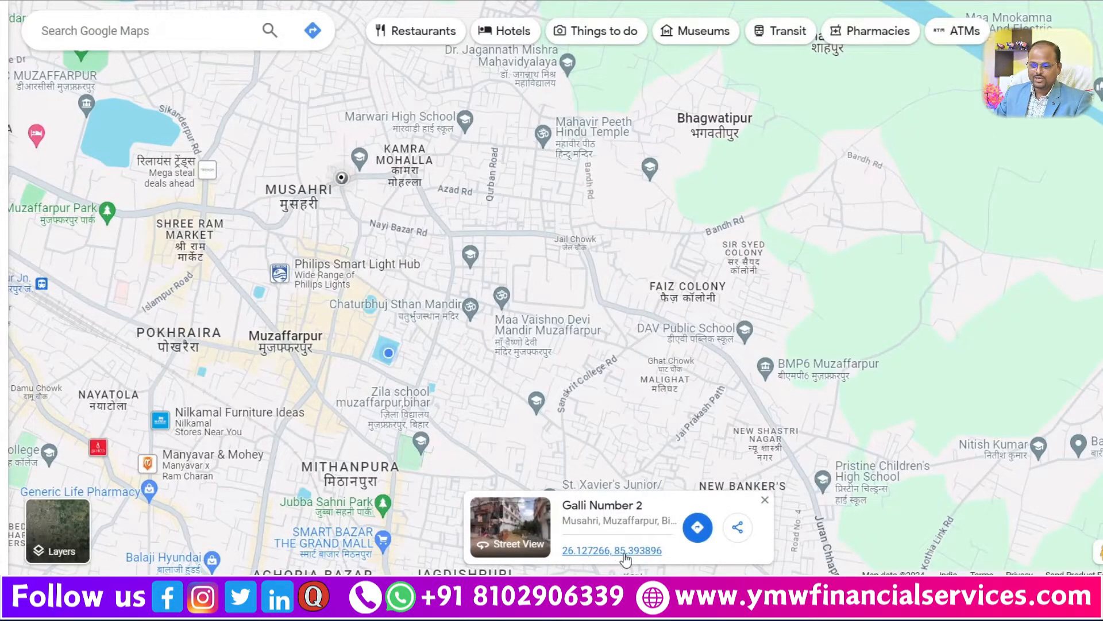
left_click(123, 33)
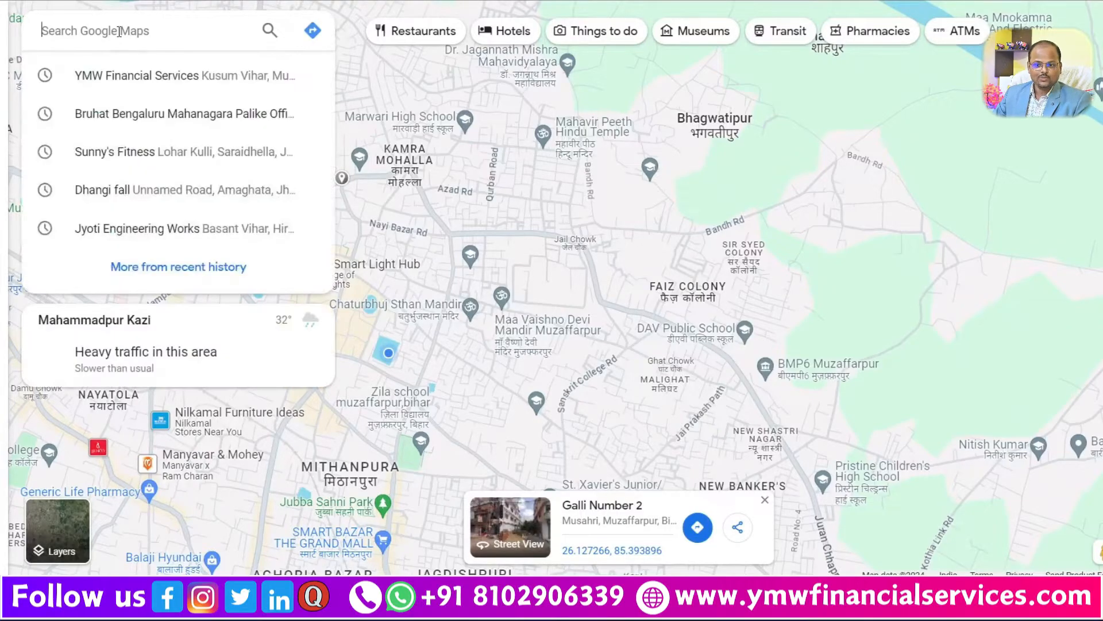
left_click(153, 75)
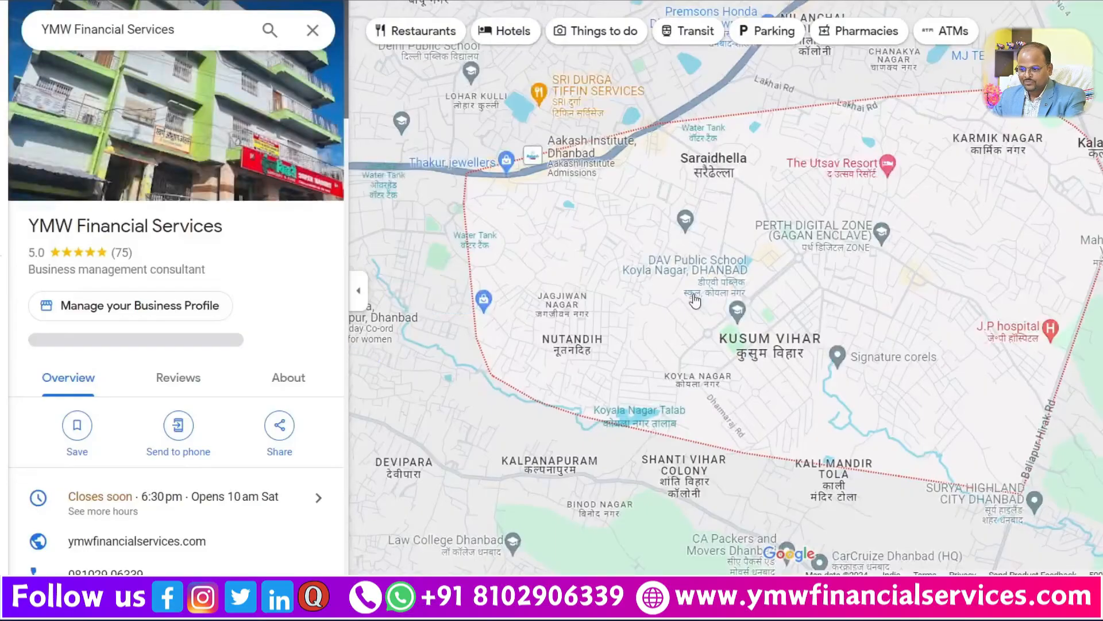
scroll(217, 398, "down", 3)
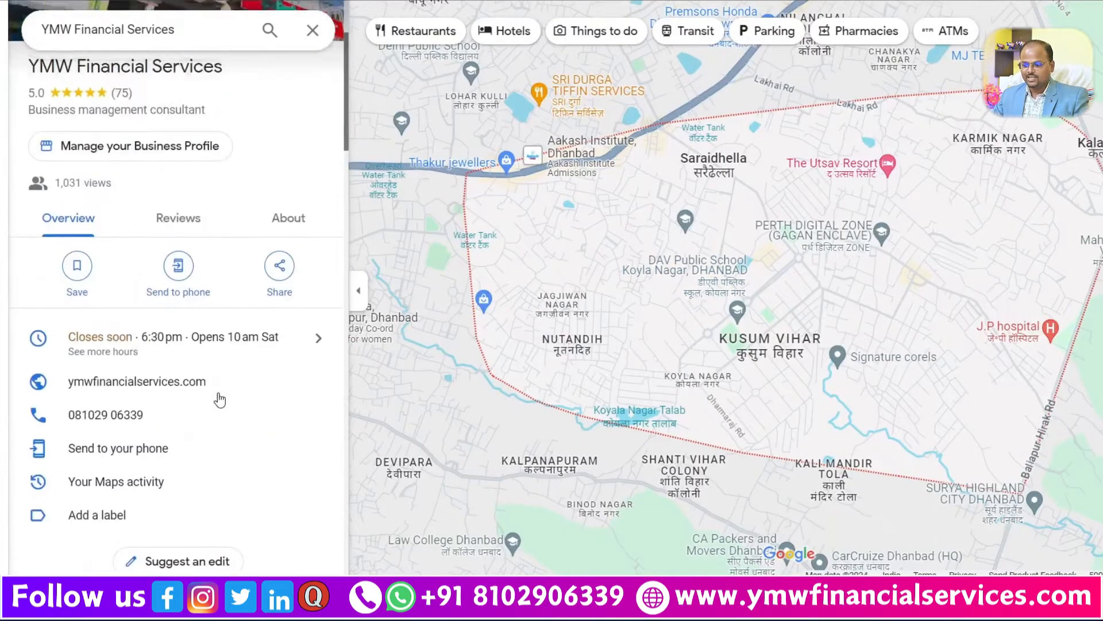
scroll(247, 402, "up", 3)
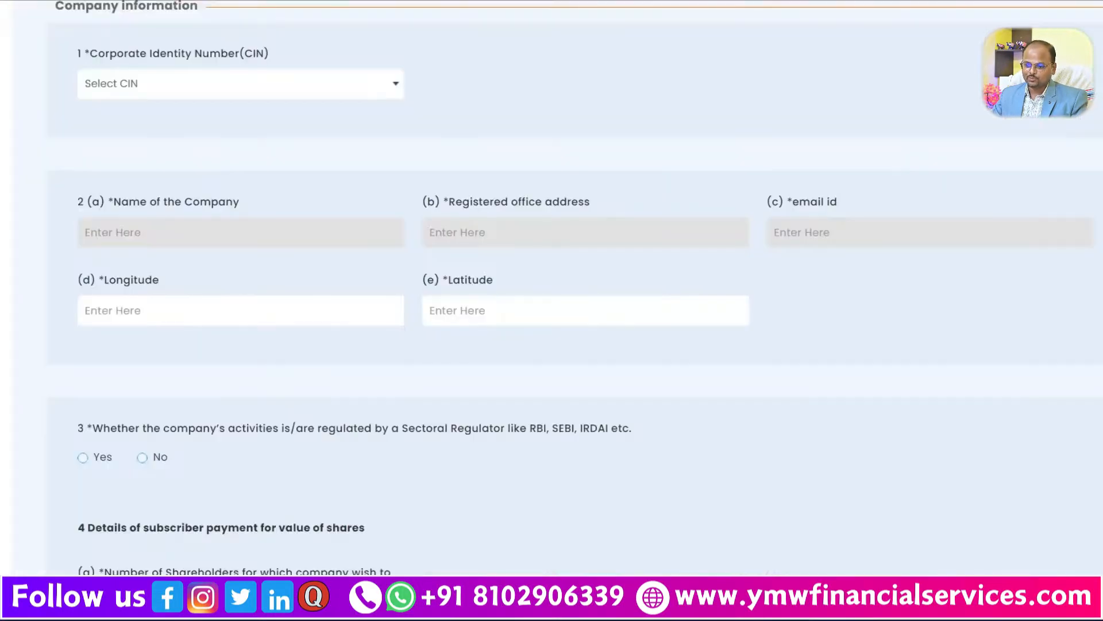
In the INC-20A form, answer No to the sectoral regulator question and set the number of shareholders to report to 2.
scroll(547, 334, "down", 4)
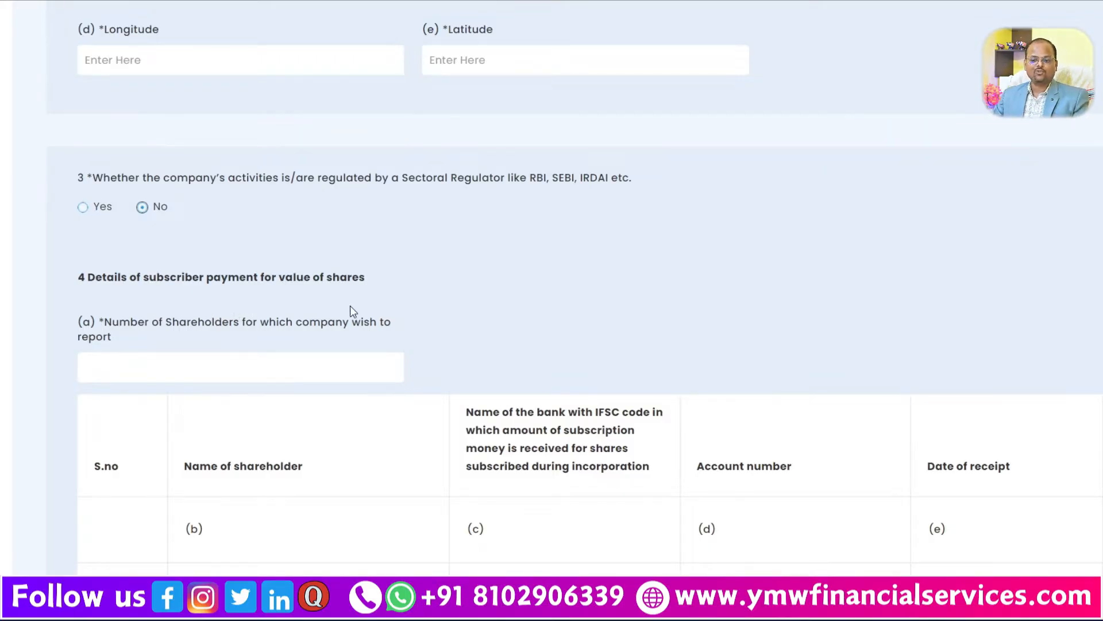
scroll(353, 311, "down", 3)
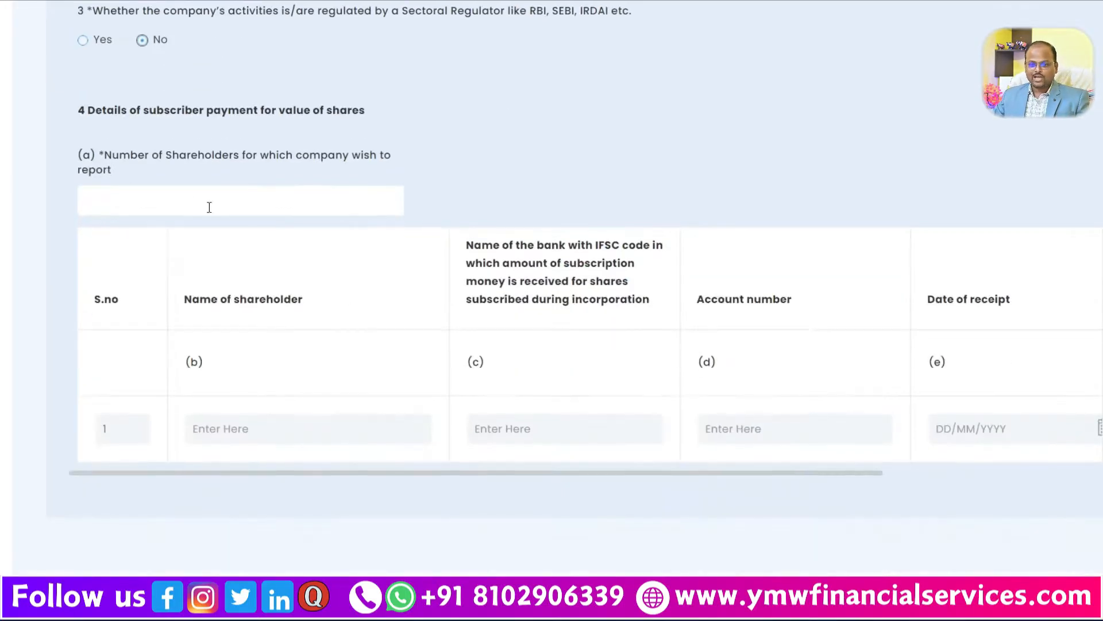
left_click(169, 193)
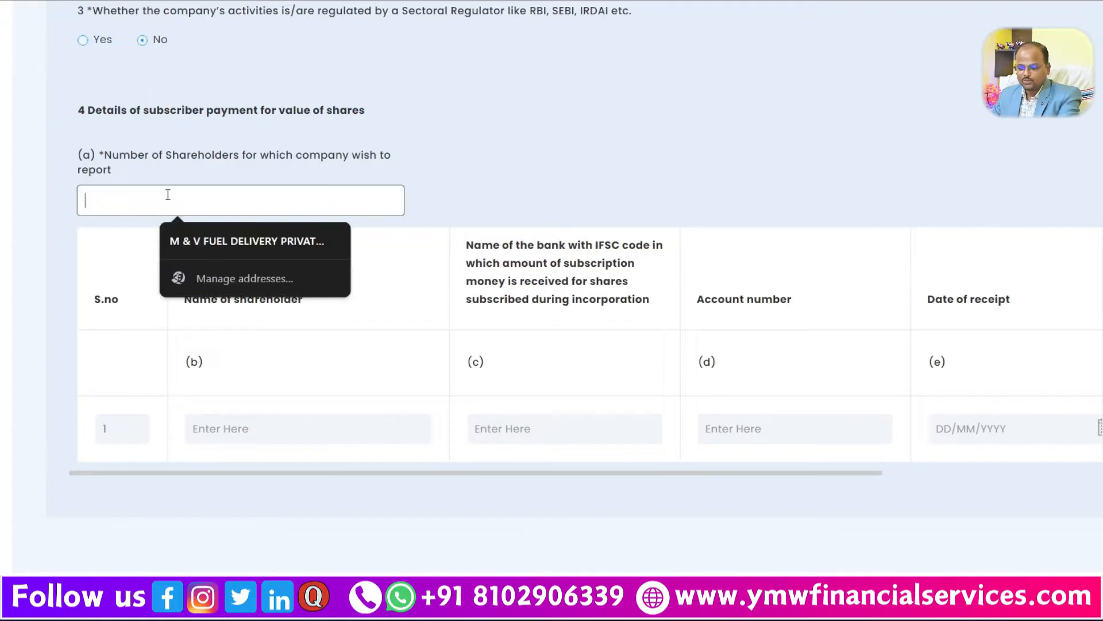
type("2")
scroll(261, 362, "down", 2)
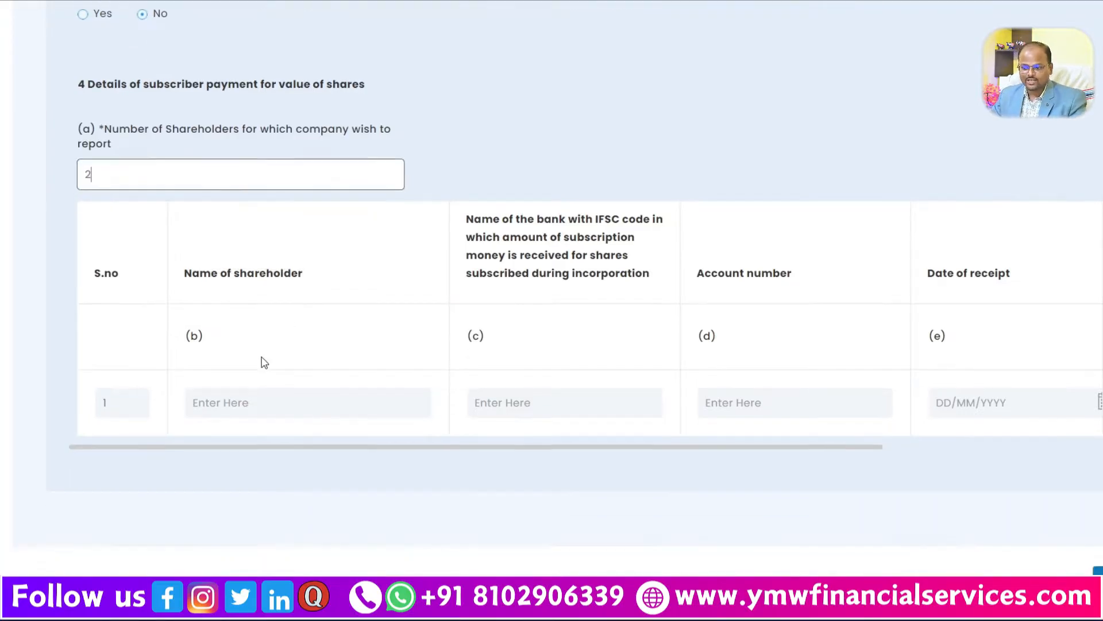
scroll(288, 285, "up", 2)
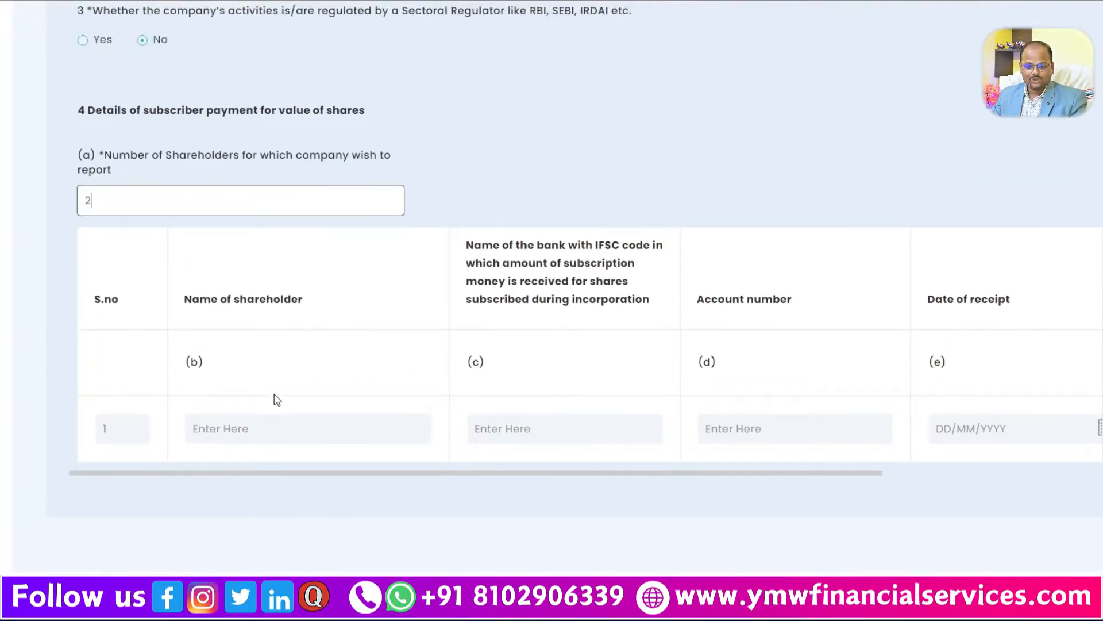
left_click(510, 166)
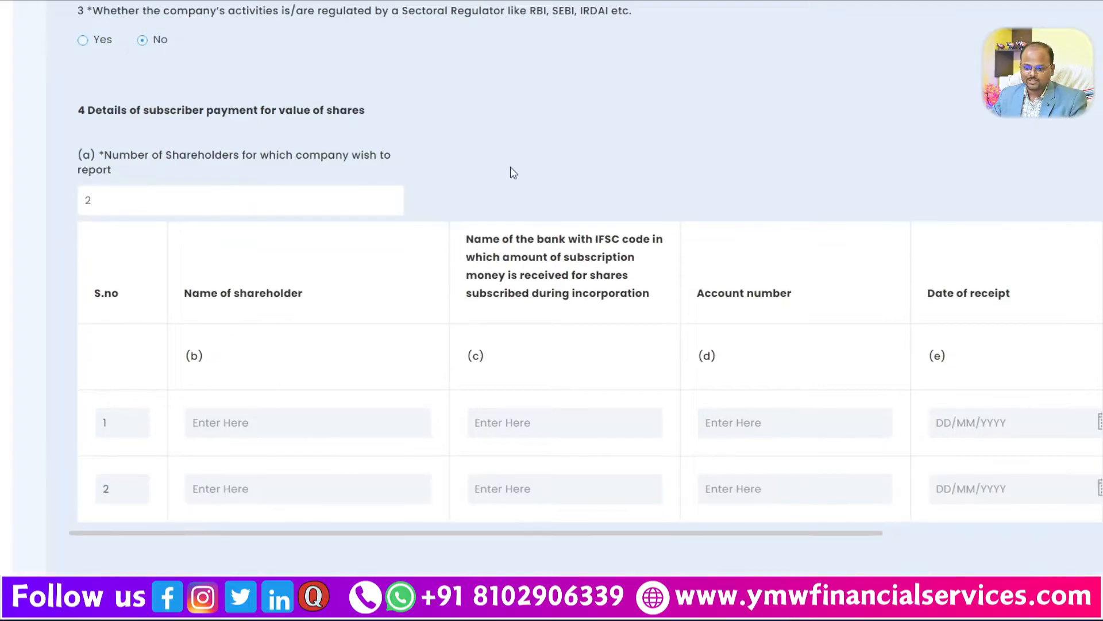
Change the number of shareholders to report to 3 and check the rows of the subscriber payment table.
scroll(187, 408, "down", 2)
scroll(193, 333, "up", 2)
scroll(193, 337, "up", 2)
left_click(156, 274)
left_click_drag(155, 274, 69, 276)
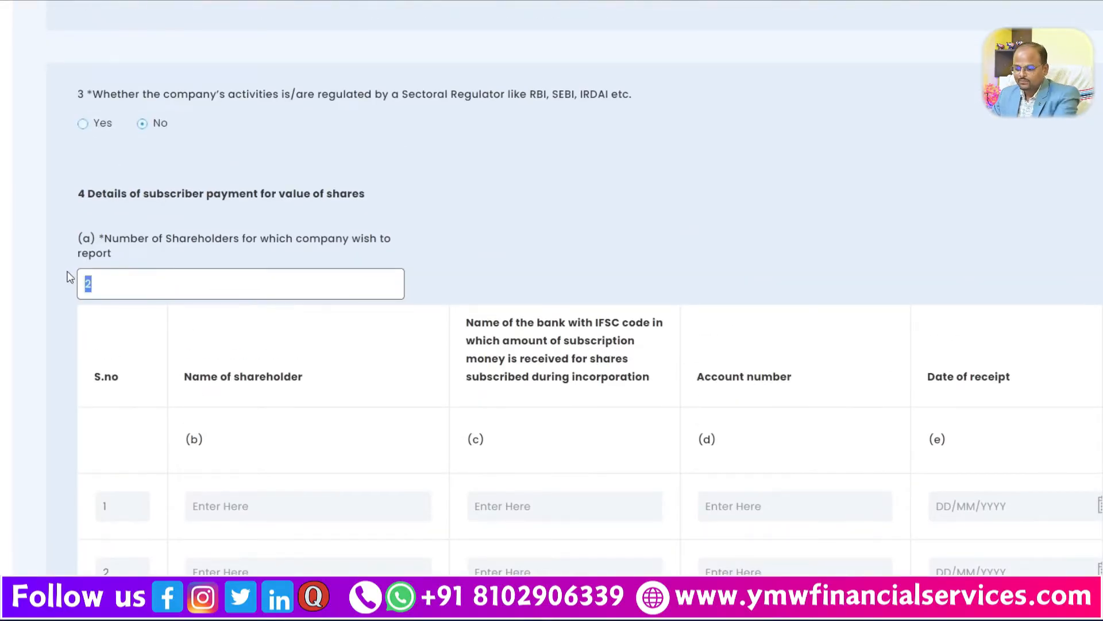
type("3")
left_click(618, 252)
scroll(520, 338, "down", 5)
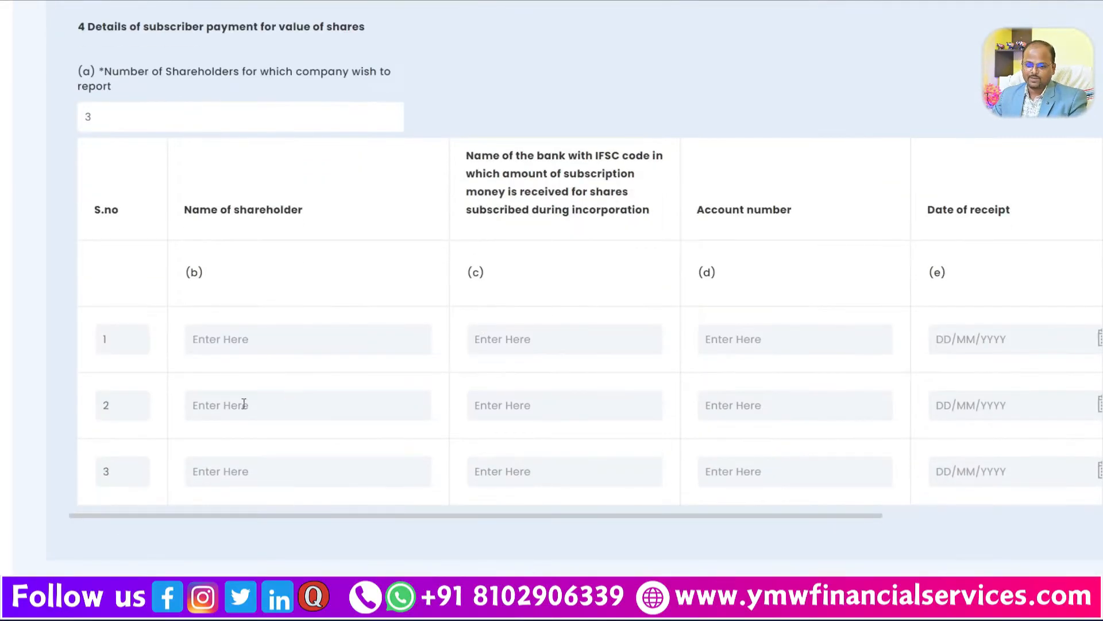
Set the number of shareholders to report back to 2.
left_click_drag(175, 122, 58, 121)
type("2")
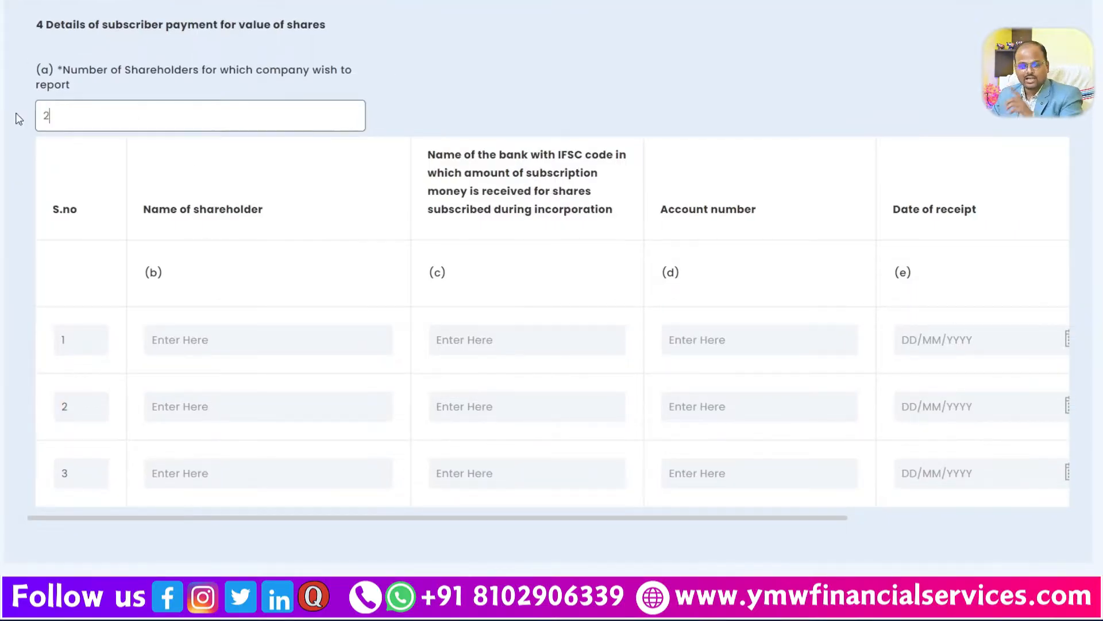
left_click(610, 85)
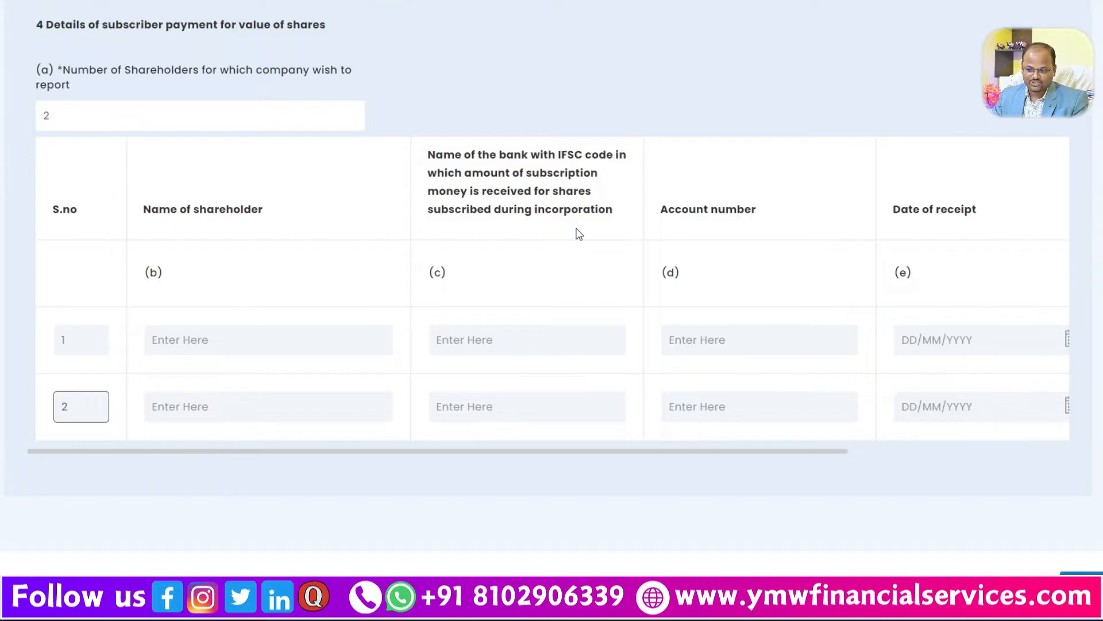
Enter the amount of receipt as 300000 for the first shareholder and 200000 for the second.
left_click(504, 340)
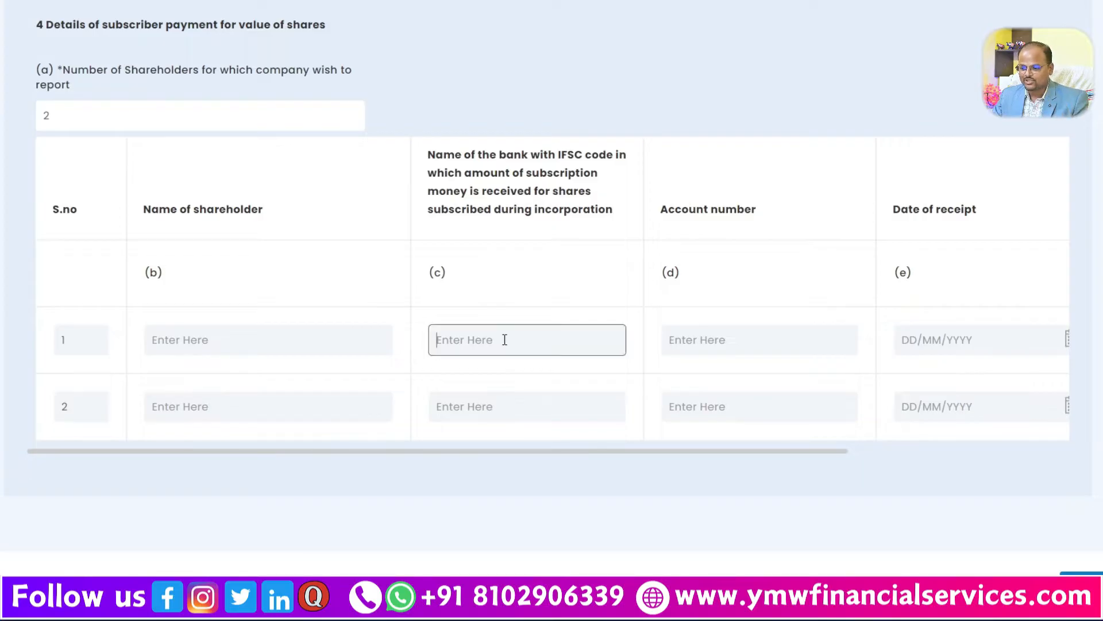
left_click(720, 452)
left_click_drag(827, 450, 1035, 451)
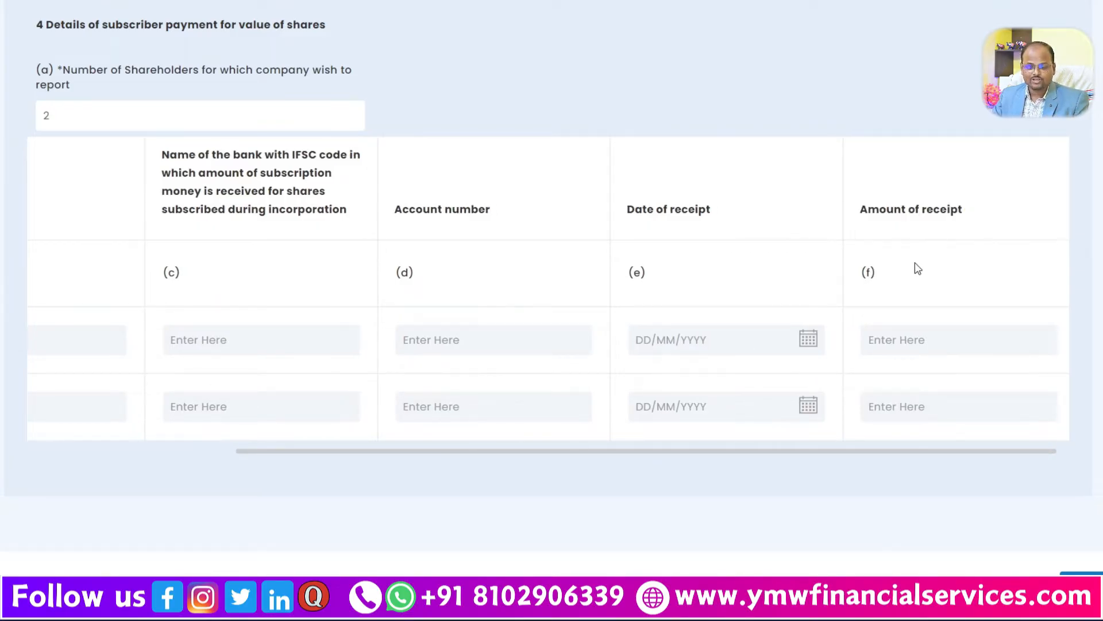
left_click(915, 341)
type("300000")
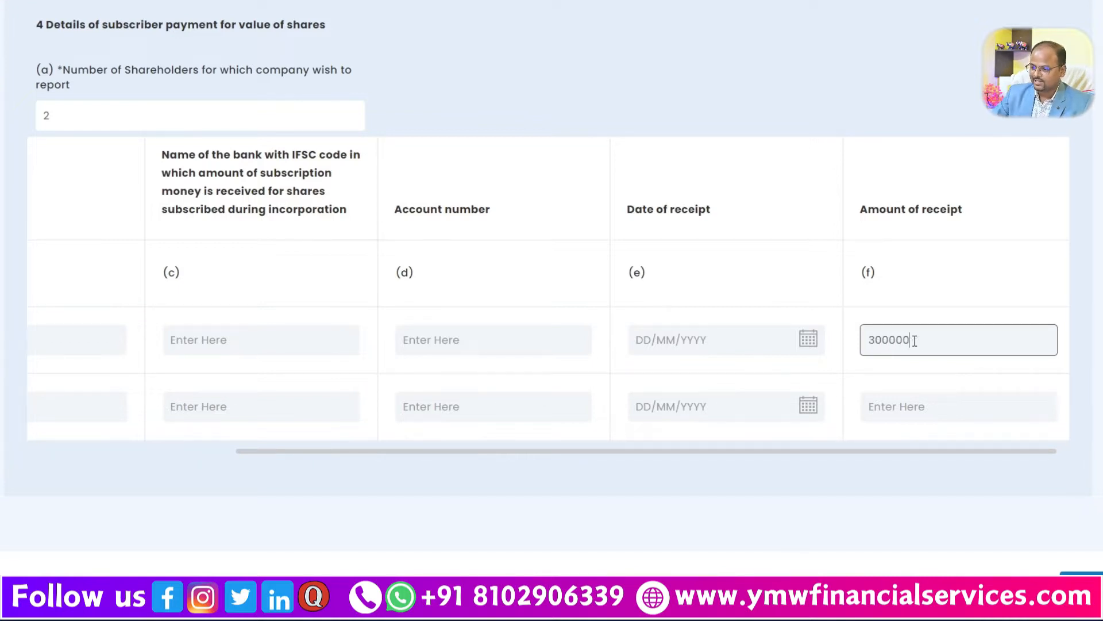
left_click(935, 411)
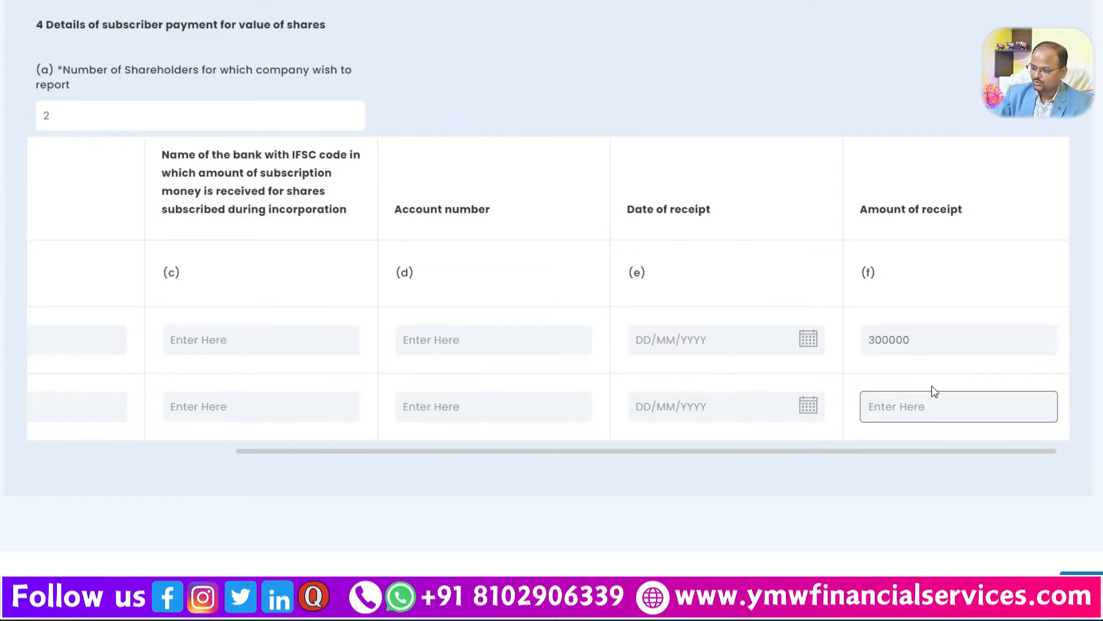
type("200000")
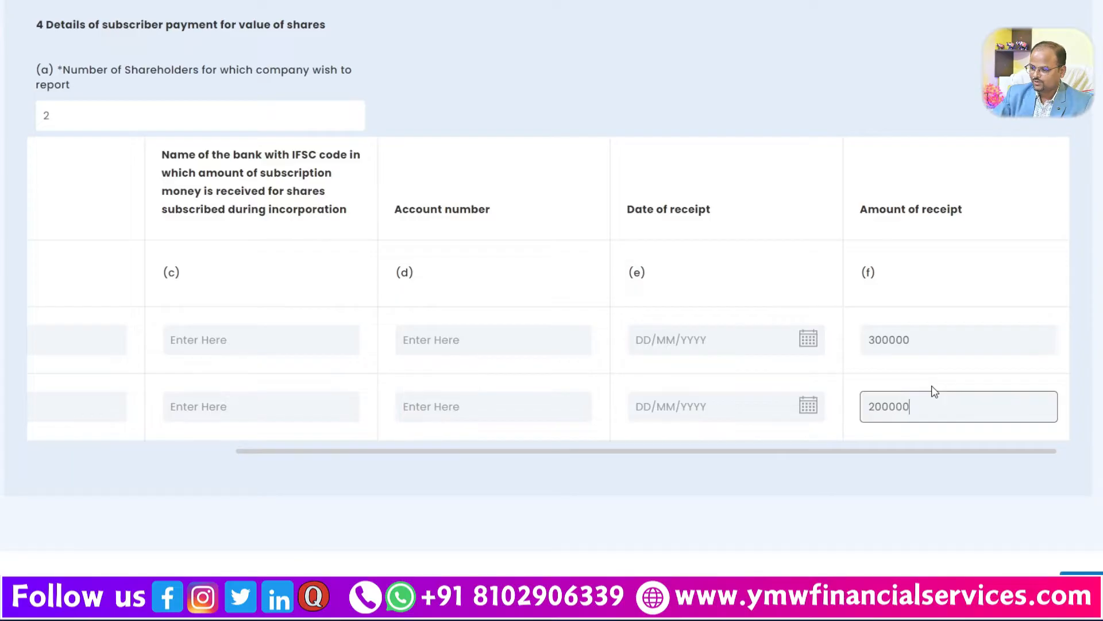
left_click(933, 387)
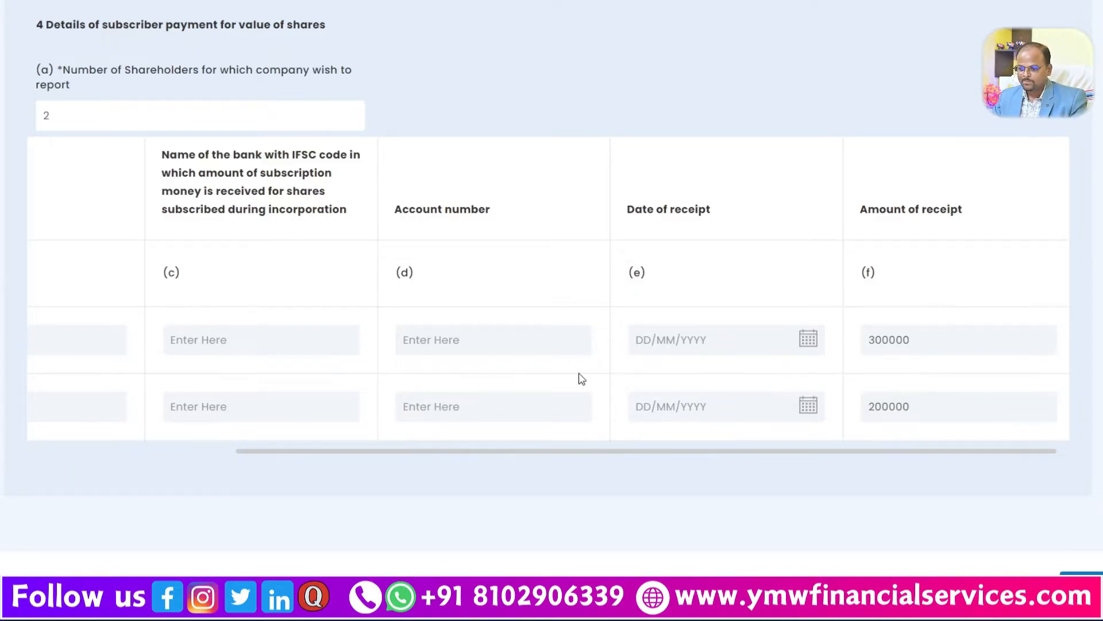
Set the date of receipt to 26/06/2024 for both shareholders.
left_click(808, 339)
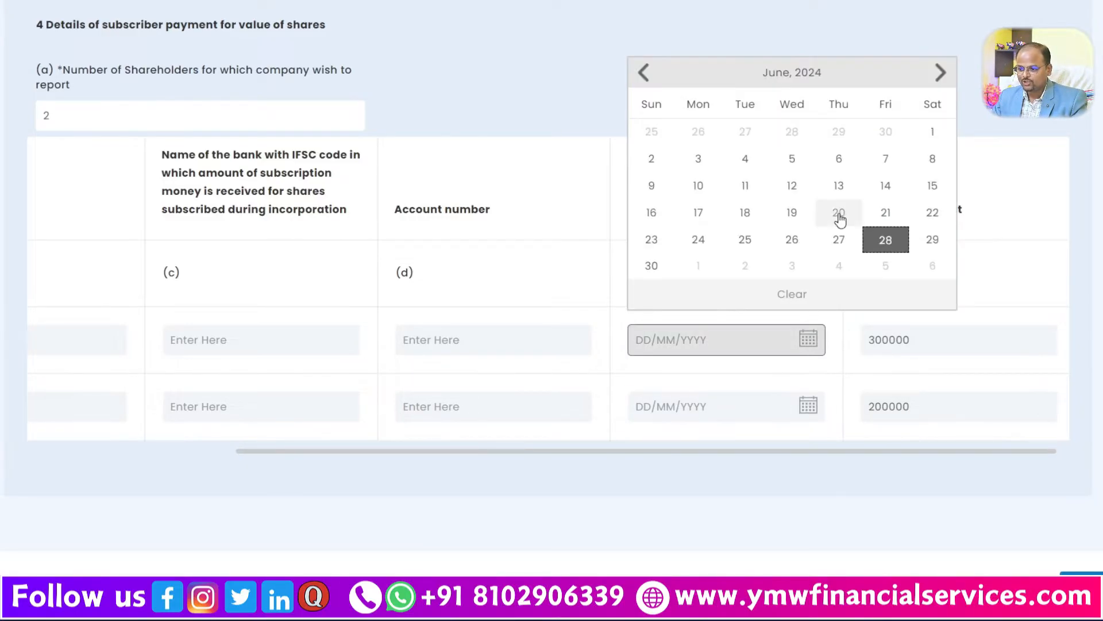
left_click(792, 239)
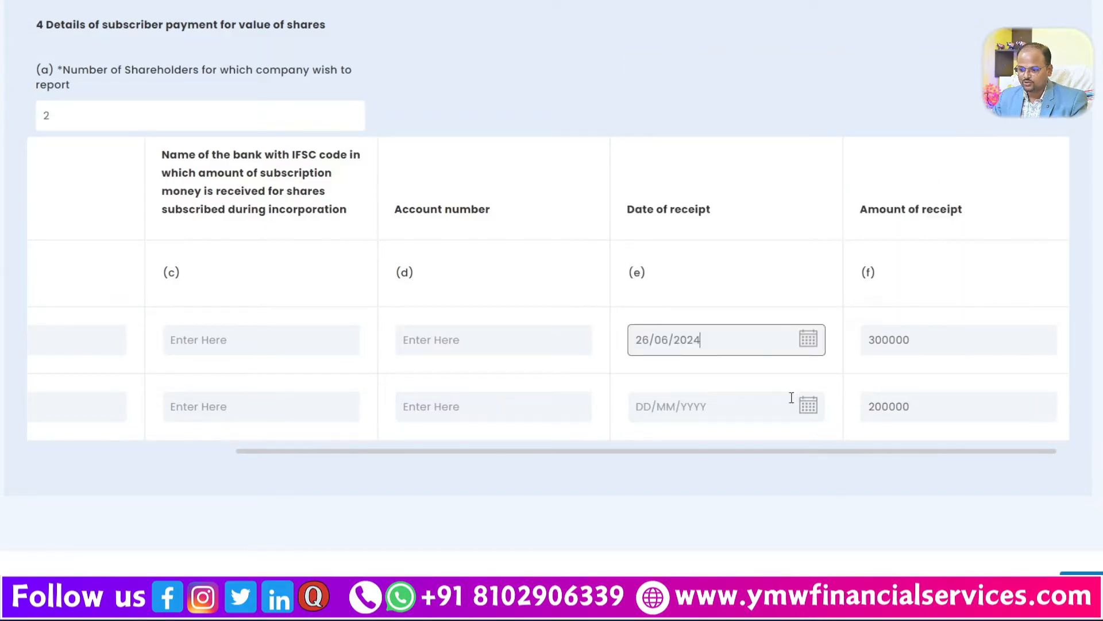
left_click(808, 404)
left_click(791, 305)
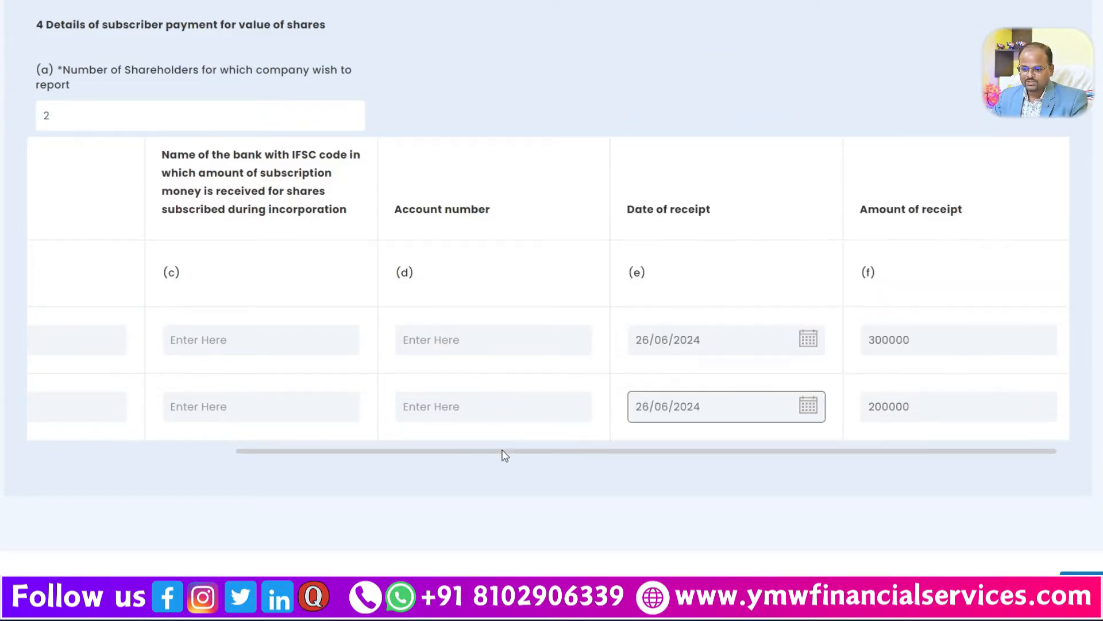
Enter HDFC as the bank receiving the subscription money for both shareholders.
left_click_drag(505, 455, 320, 455)
left_click(419, 440)
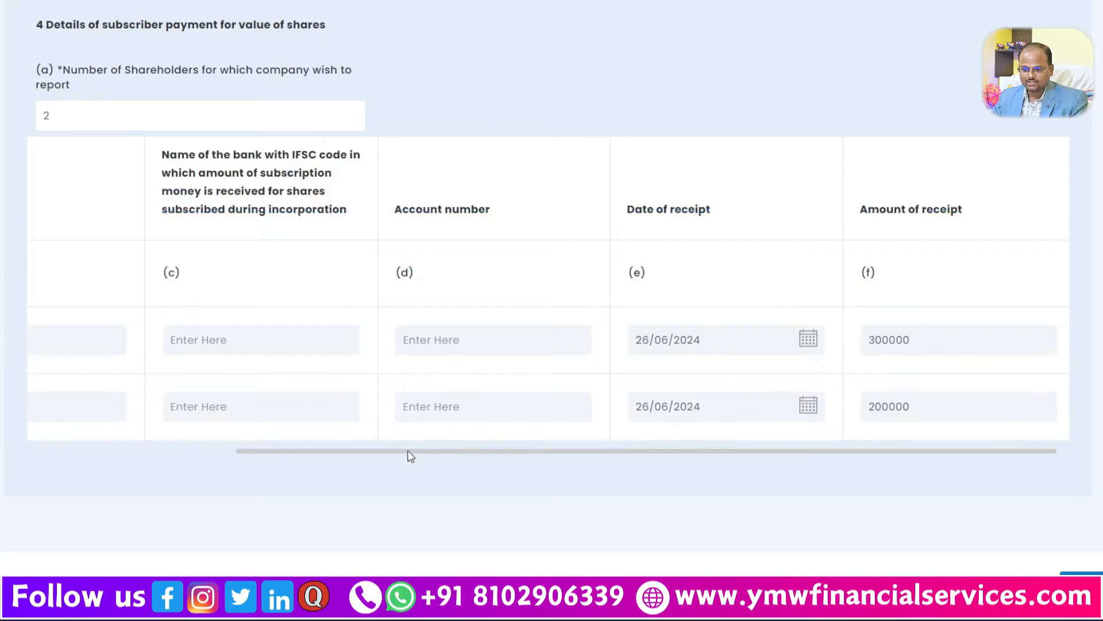
left_click_drag(410, 451, 266, 452)
left_click(413, 346)
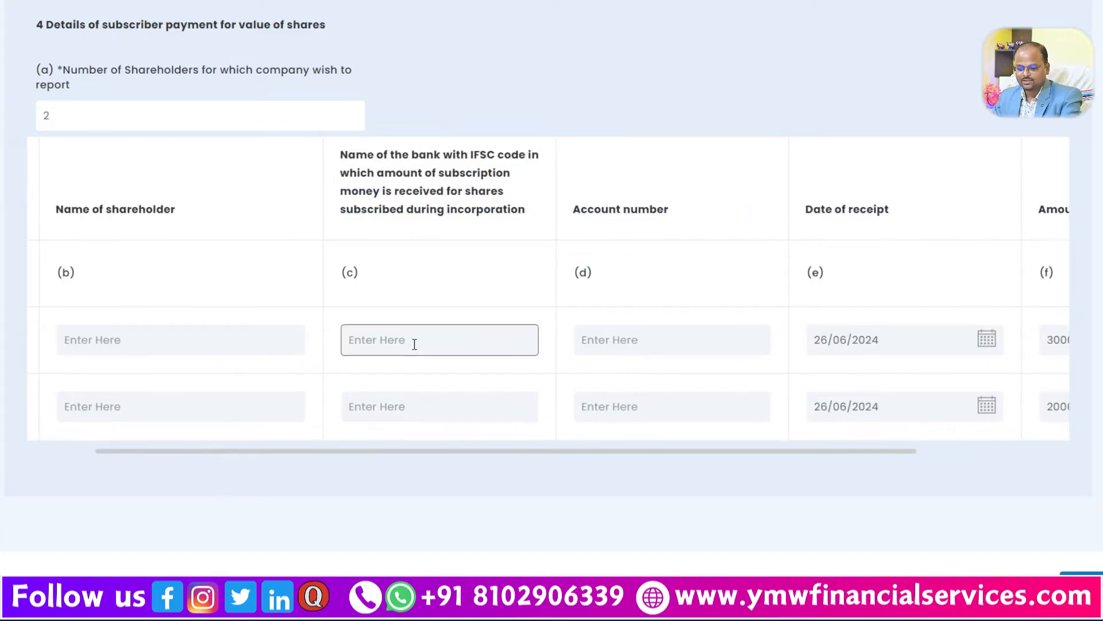
type("HDFC")
left_click(352, 412)
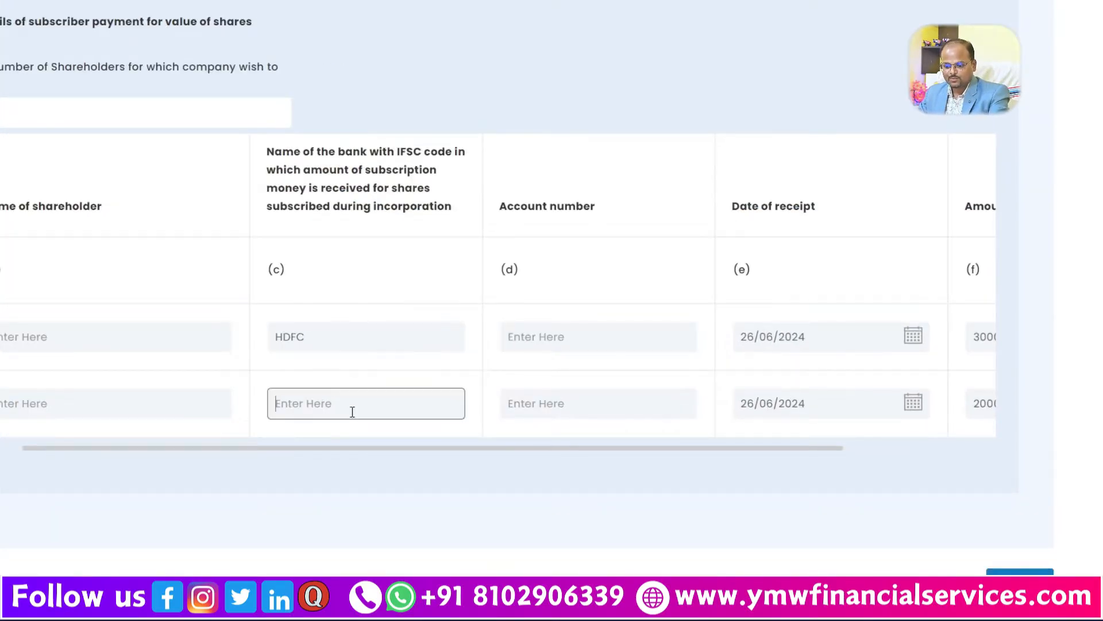
type("HDFC")
Fill in the account number and shareholder name in both rows and continue to the attachment and declaration section.
left_click(581, 412)
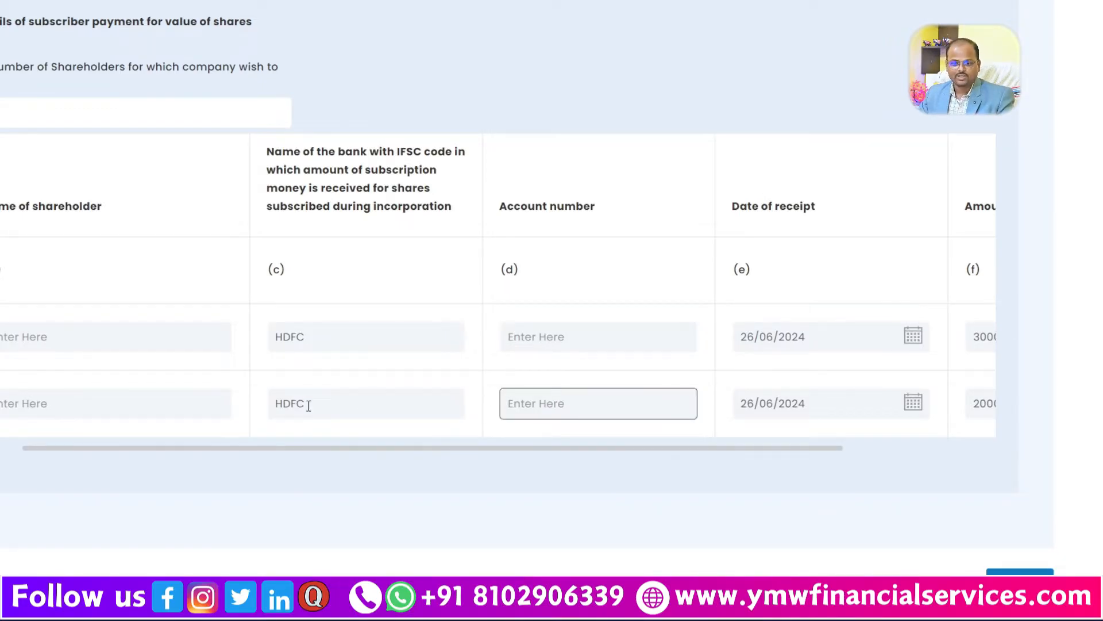
scroll(148, 365, "down", 4)
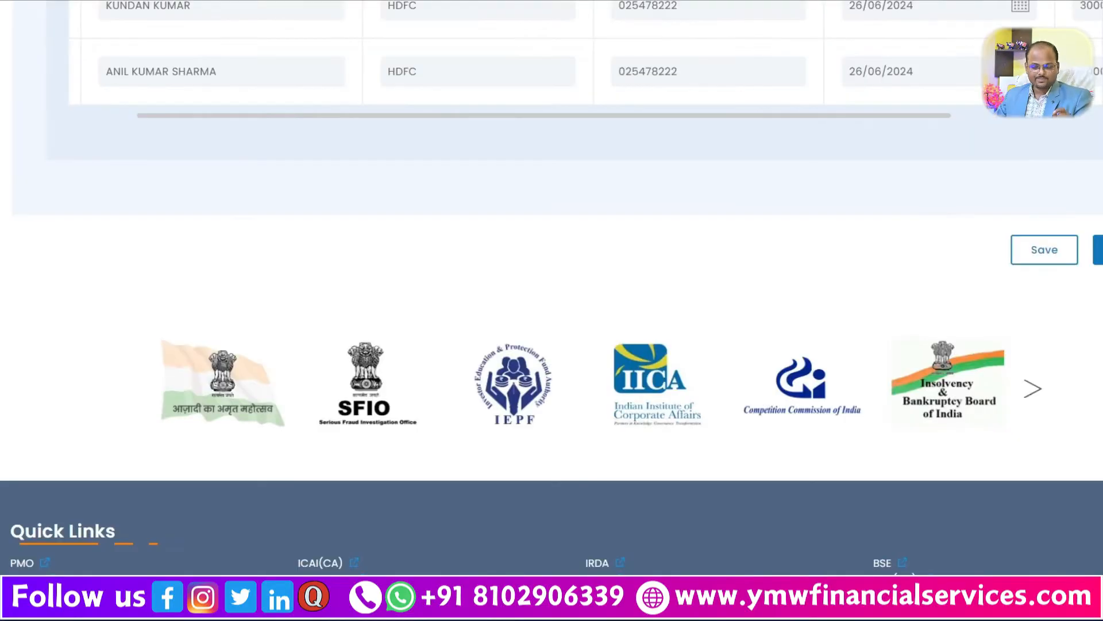
left_click(1022, 344)
scroll(704, 403, "down", 3)
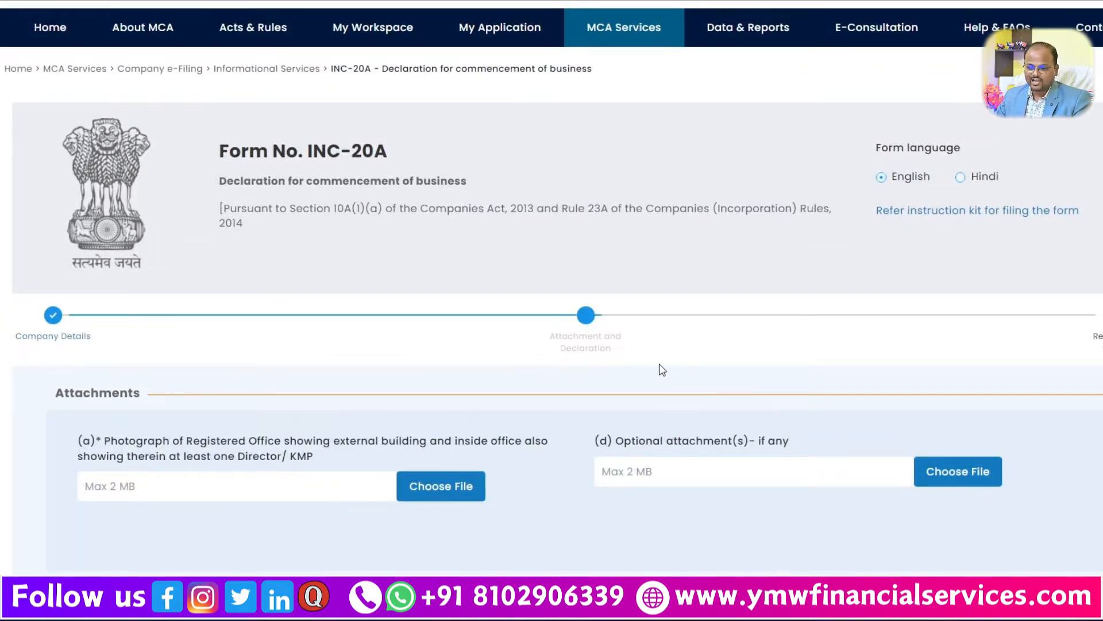
Fill in the declaration's board resolution number as 1, dated 27/06/2024.
scroll(645, 377, "down", 3)
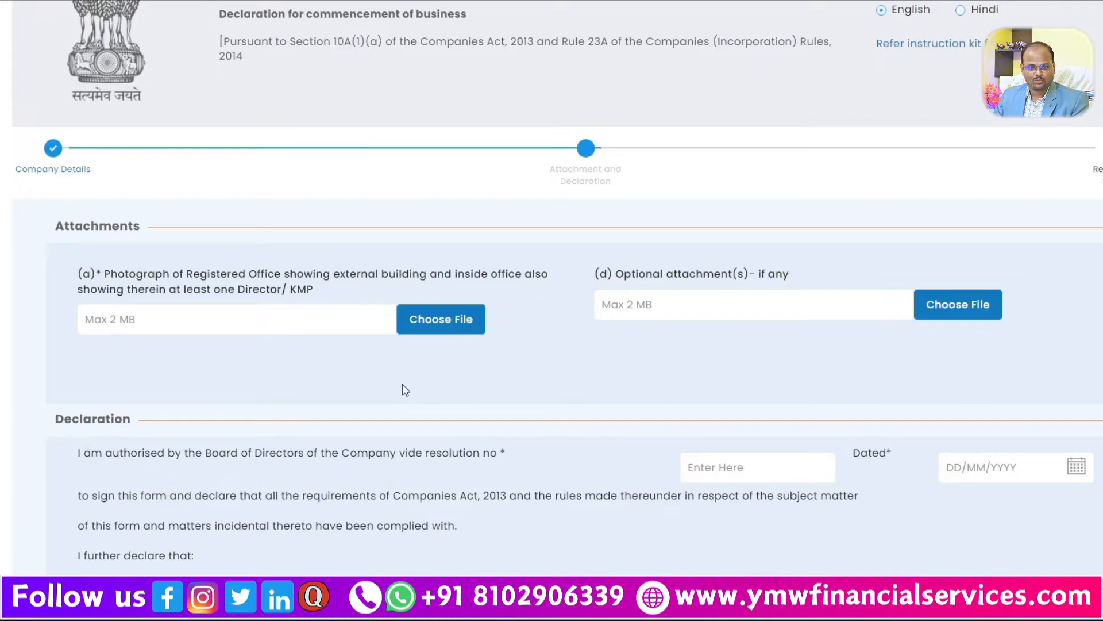
scroll(251, 408, "down", 1)
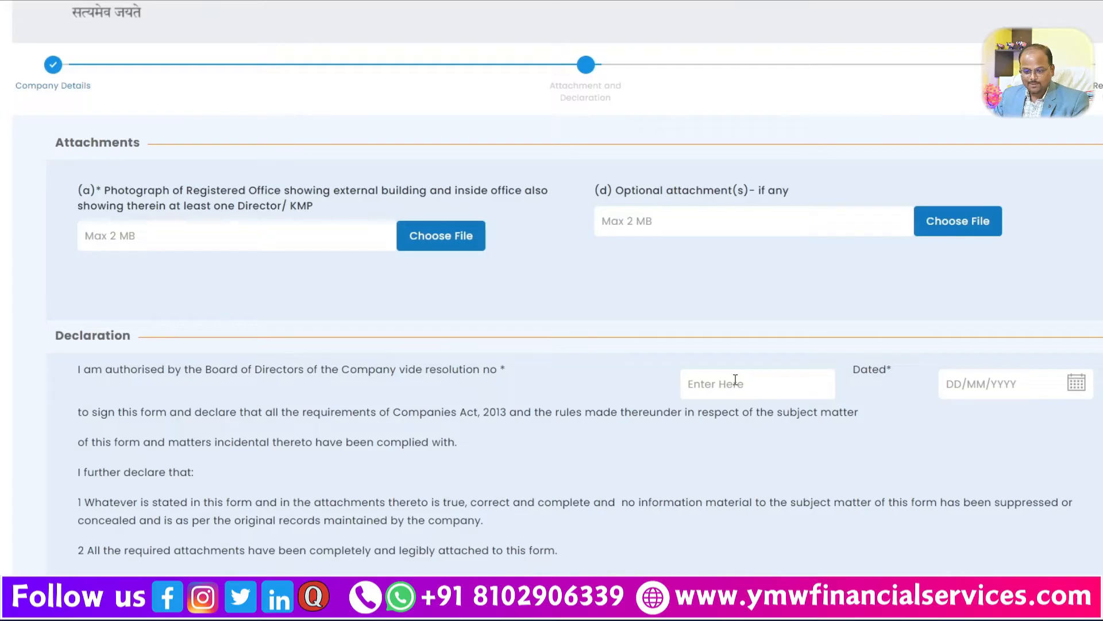
left_click(1090, 381)
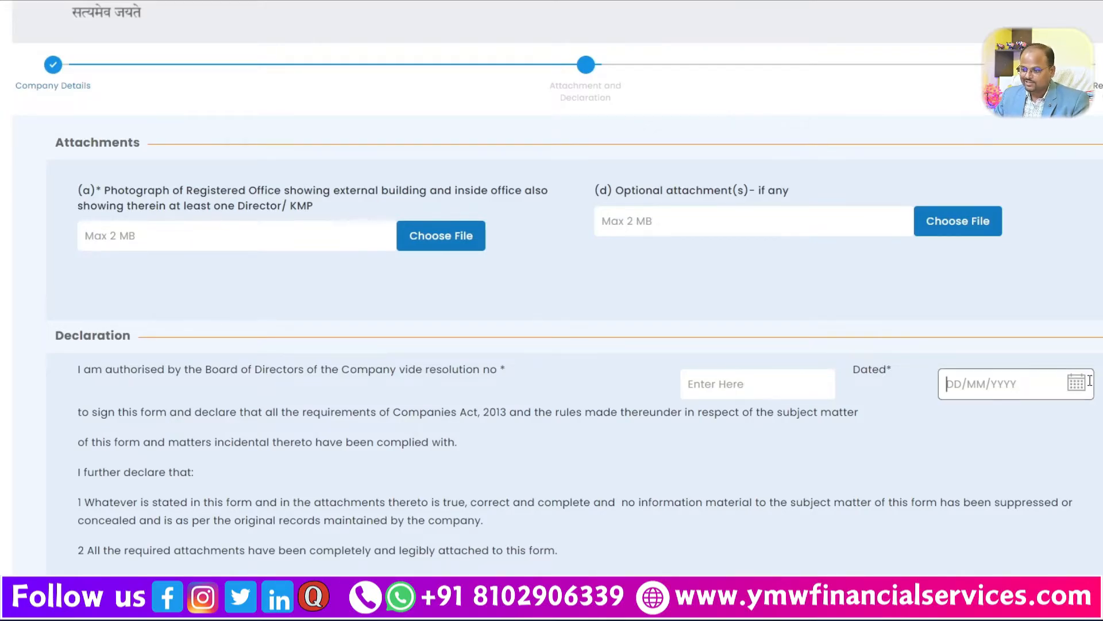
left_click(1076, 384)
left_click(1100, 290)
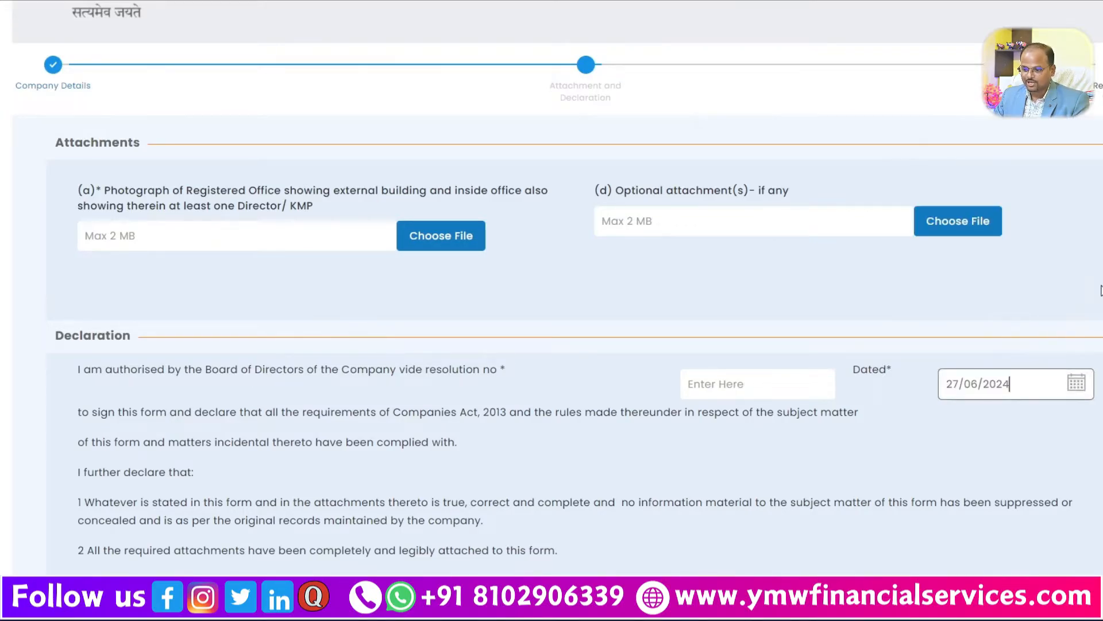
left_click(758, 378)
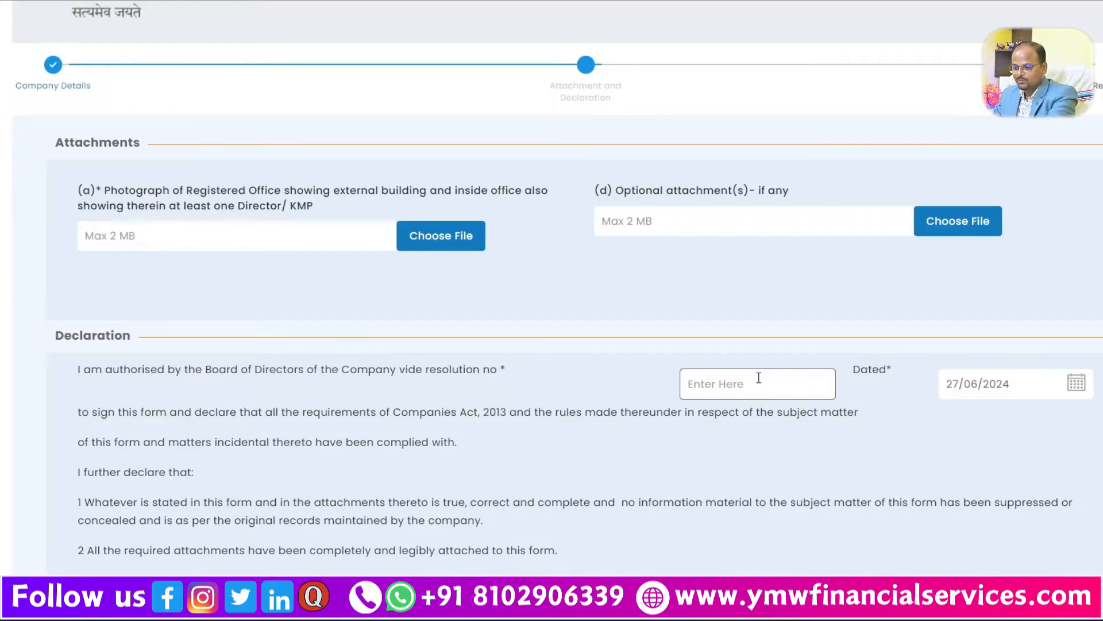
type("1")
left_click(783, 421)
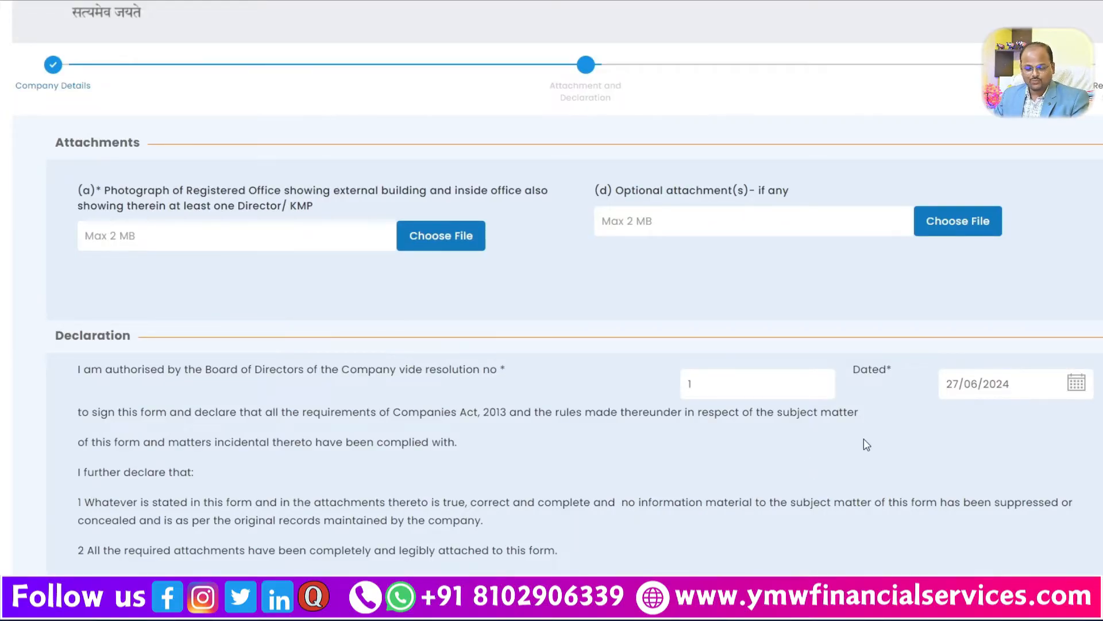
Mark the practising professional as Fellow in the certificate section and continue to the form review.
scroll(866, 444, "down", 5)
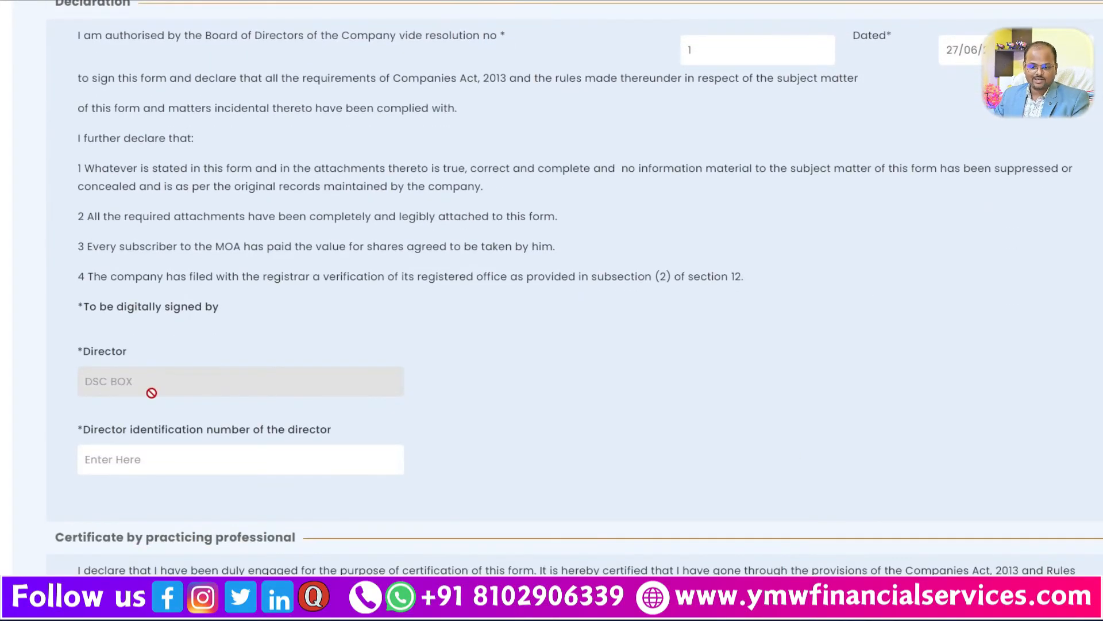
scroll(151, 393, "down", 1)
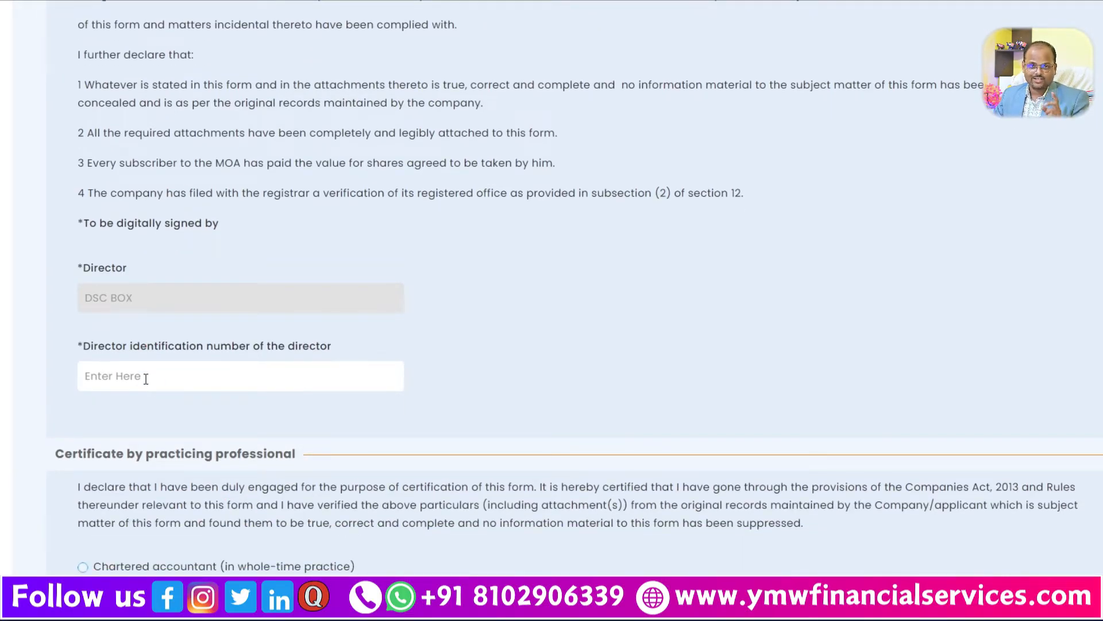
scroll(363, 363, "down", 3)
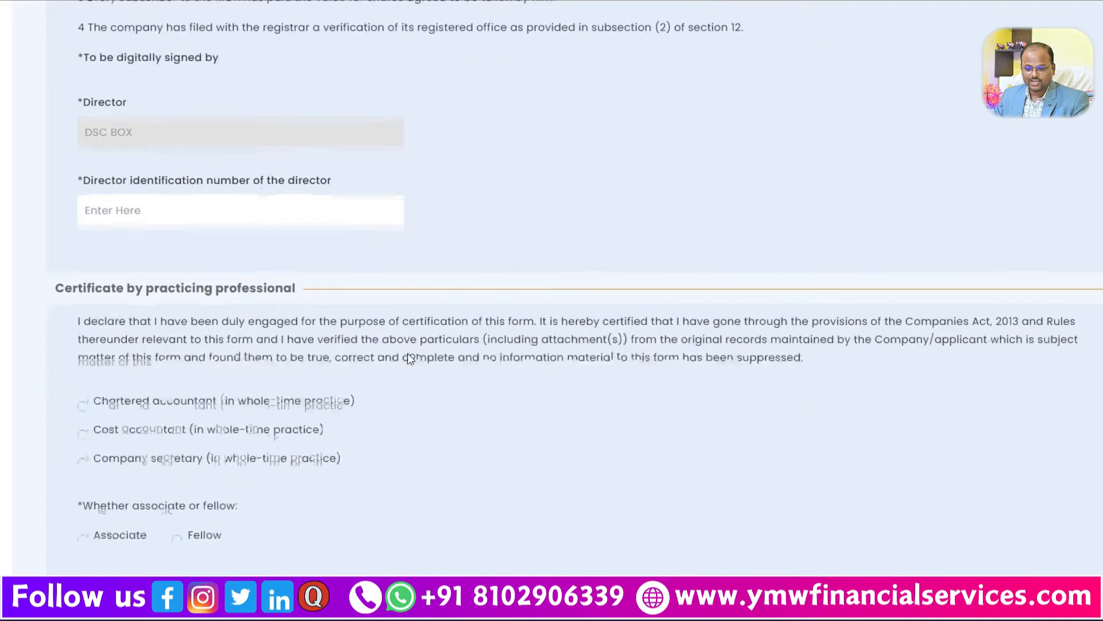
scroll(340, 343, "down", 3)
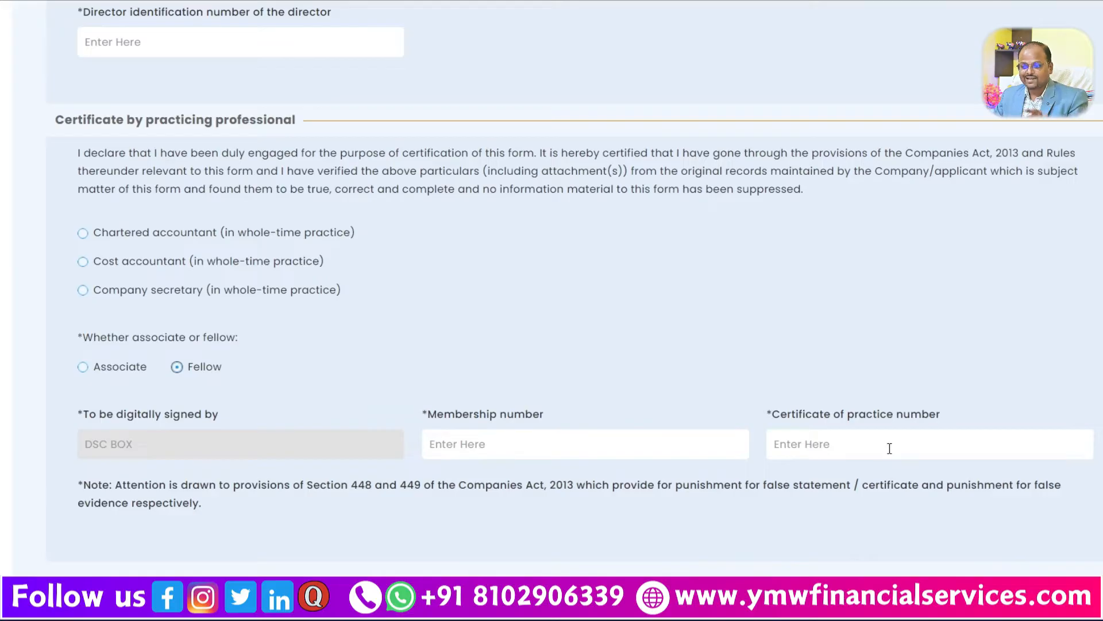
scroll(889, 448, "down", 4)
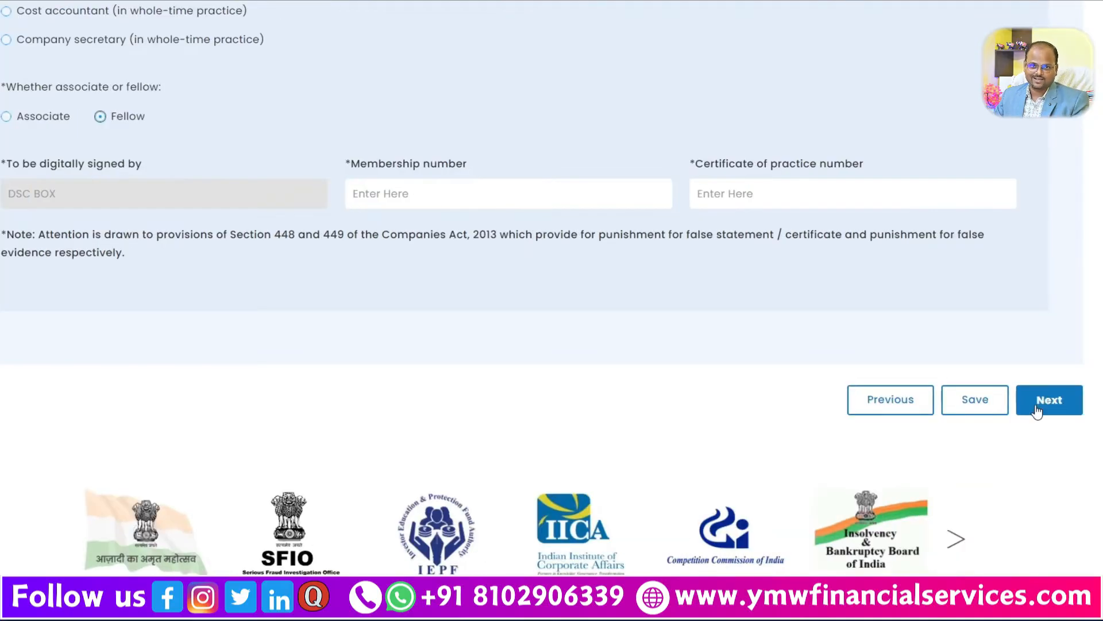
left_click(1037, 409)
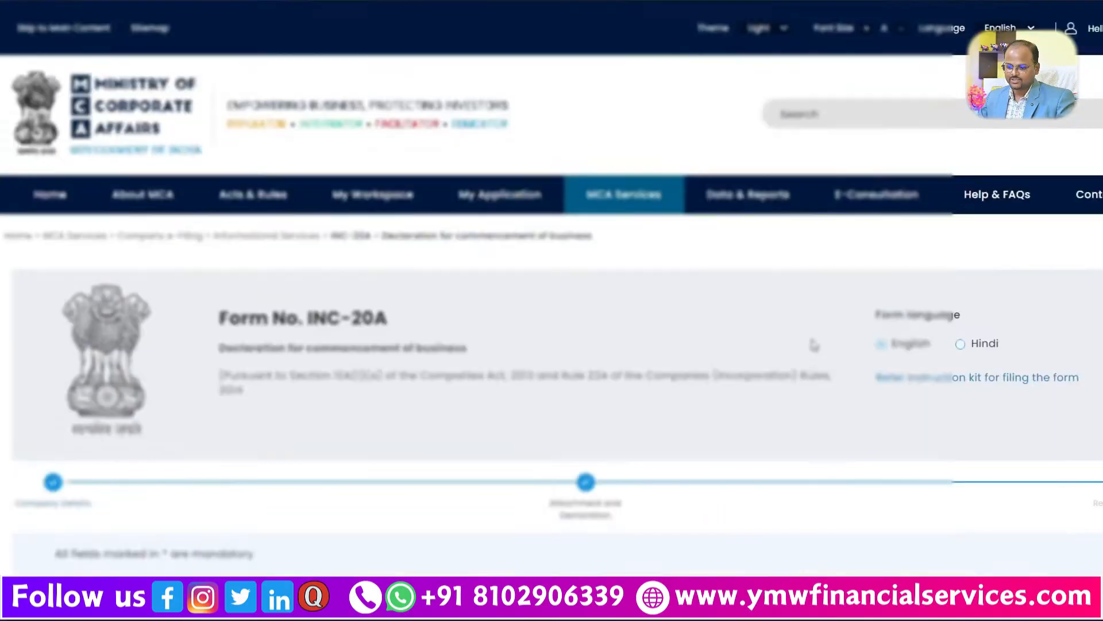
Review the completed INC-20A form through to the end, save it and acknowledge the message.
scroll(813, 344, "down", 7)
scroll(814, 344, "down", 20)
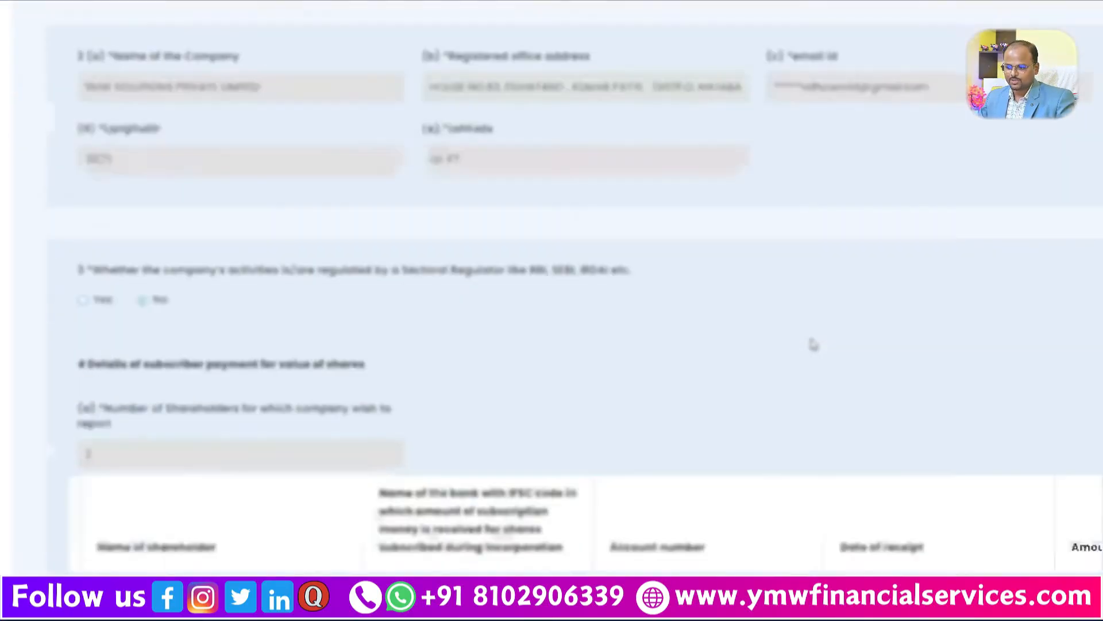
scroll(813, 344, "down", 8)
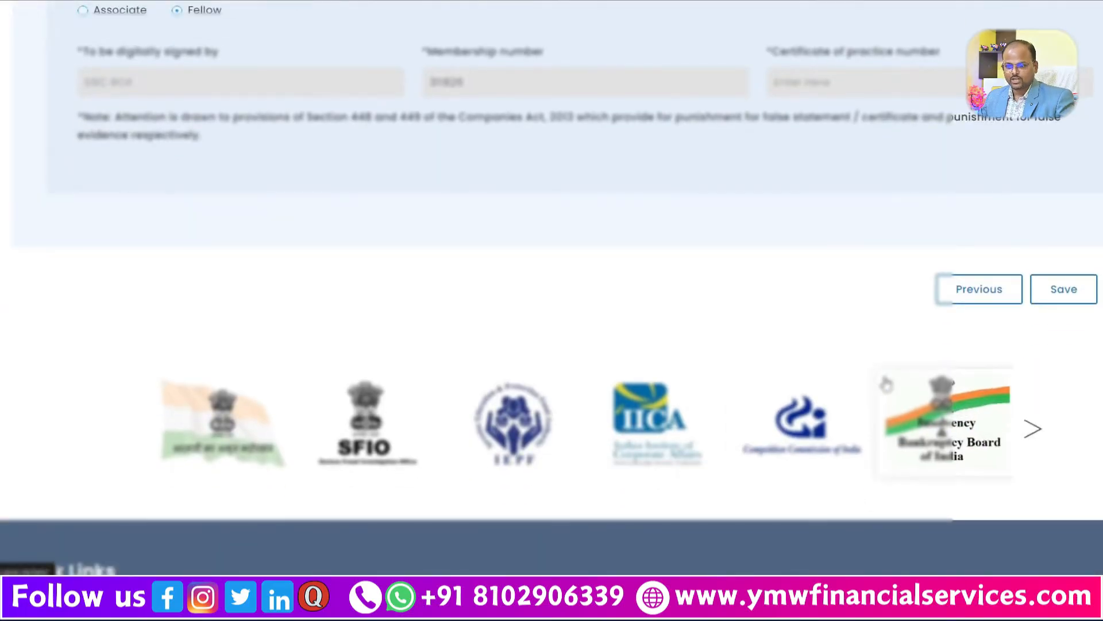
left_click(1065, 289)
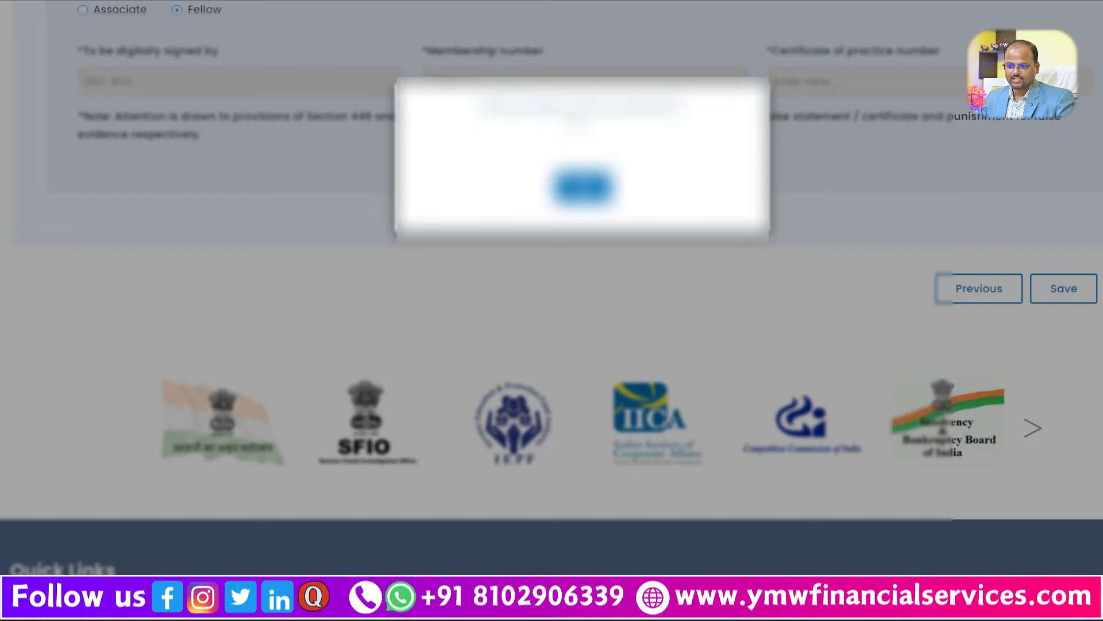
left_click(583, 187)
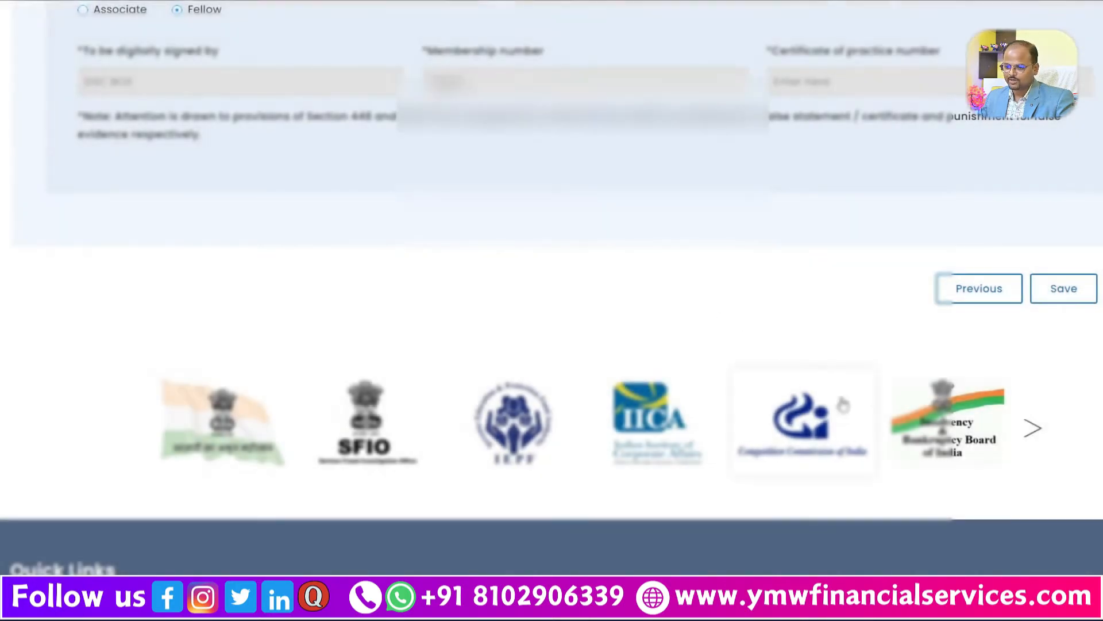
Submit the INC-20A form and acknowledge the submission message.
scroll(658, 345, "up", 2)
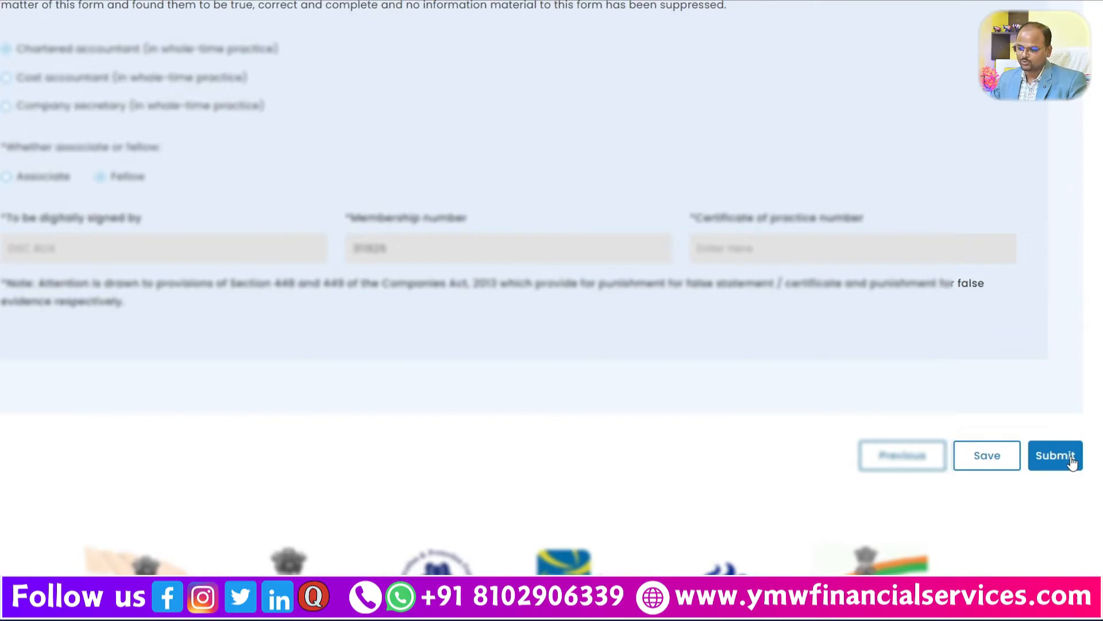
left_click(1072, 462)
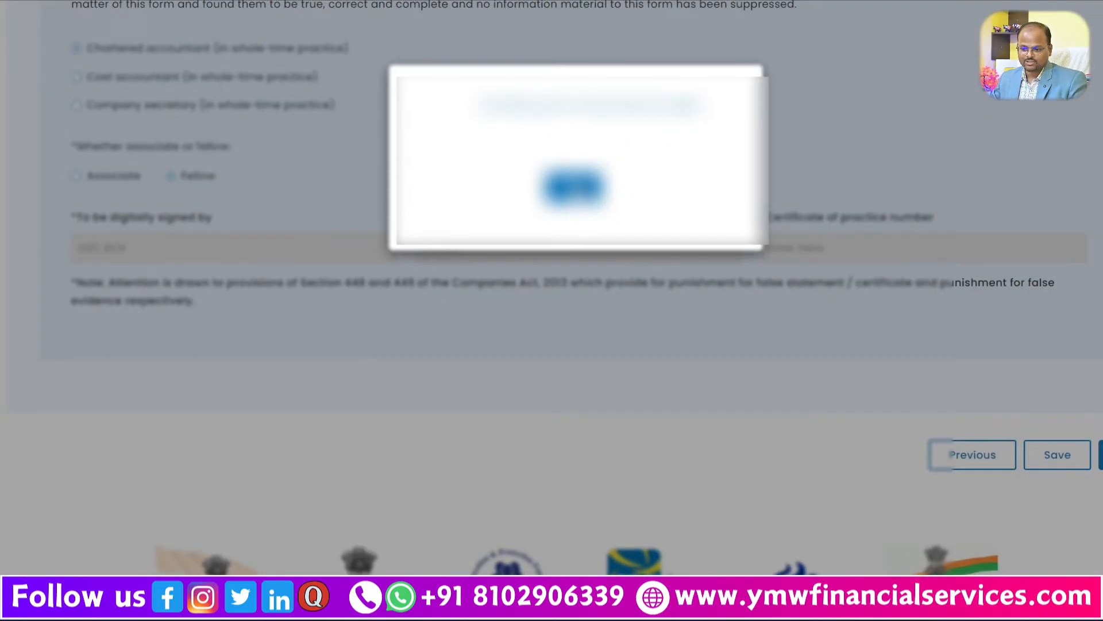
left_click(574, 187)
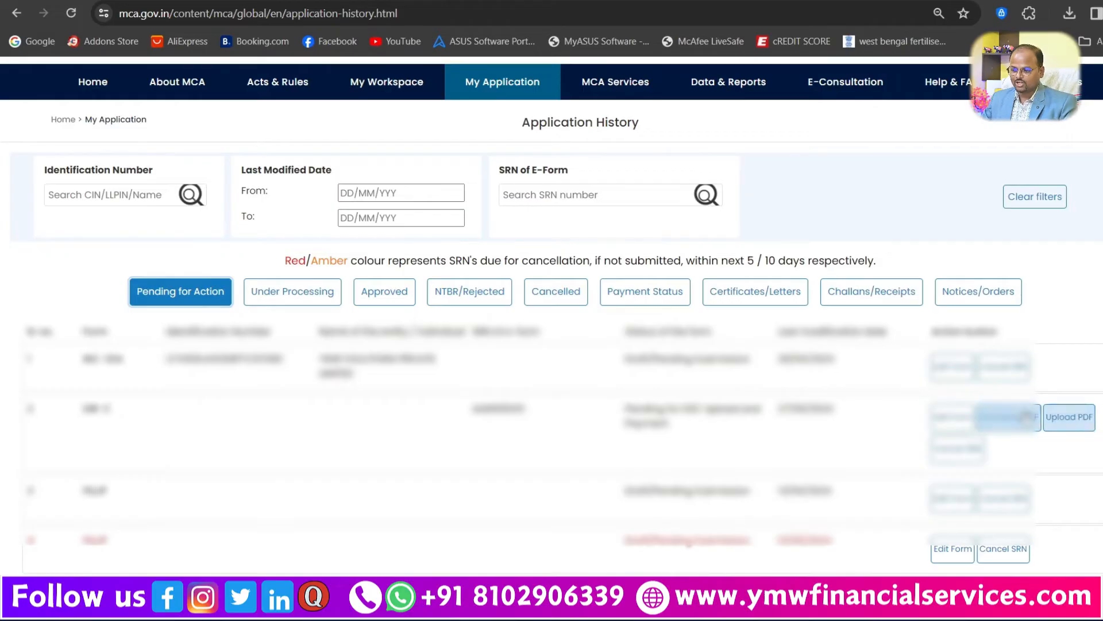
Download the PDF of the second application pending for action in the application history.
left_click(1012, 420)
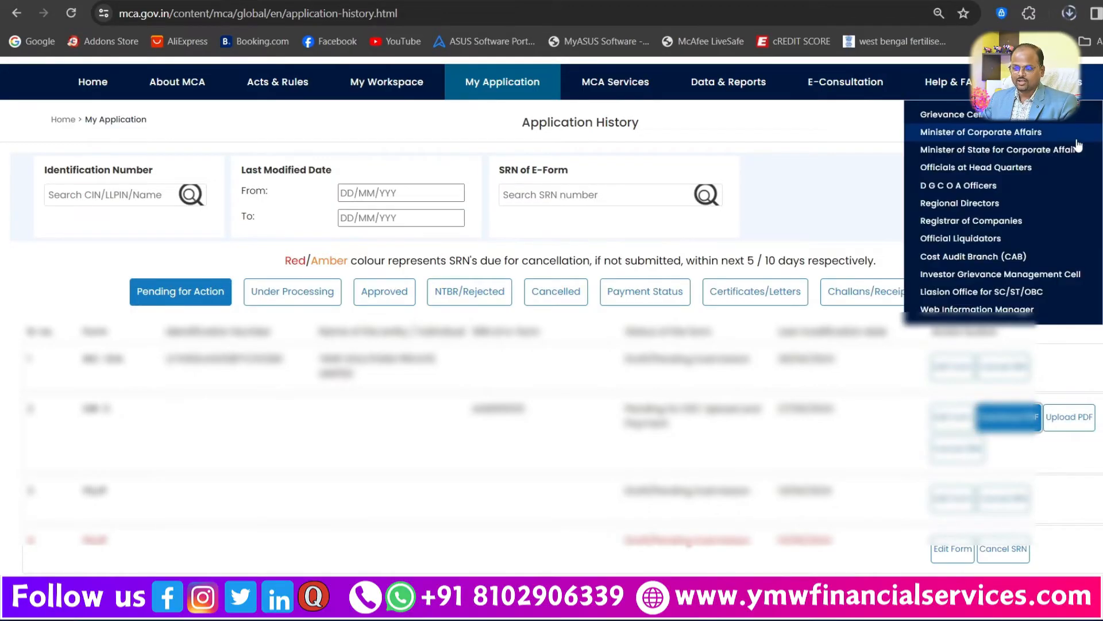
mouse_move(1080, 82)
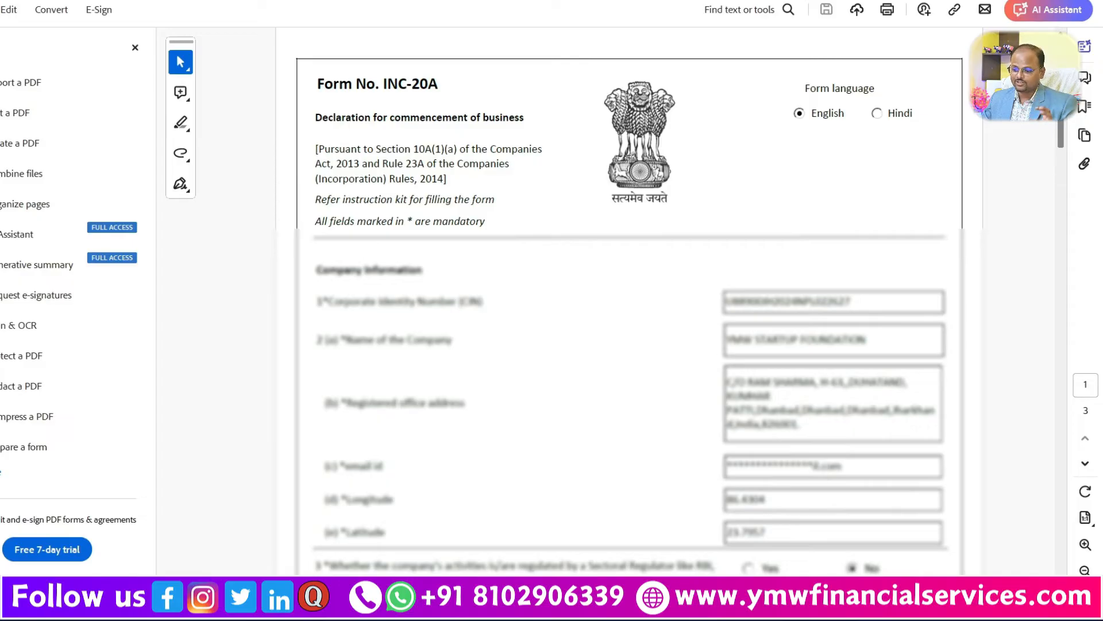
In the INC-20A PDF in Adobe Acrobat, apply the director's digital signature on page 3 and go to the practising professional's signature box.
scroll(629, 299, "down", 3)
scroll(629, 299, "down", 15)
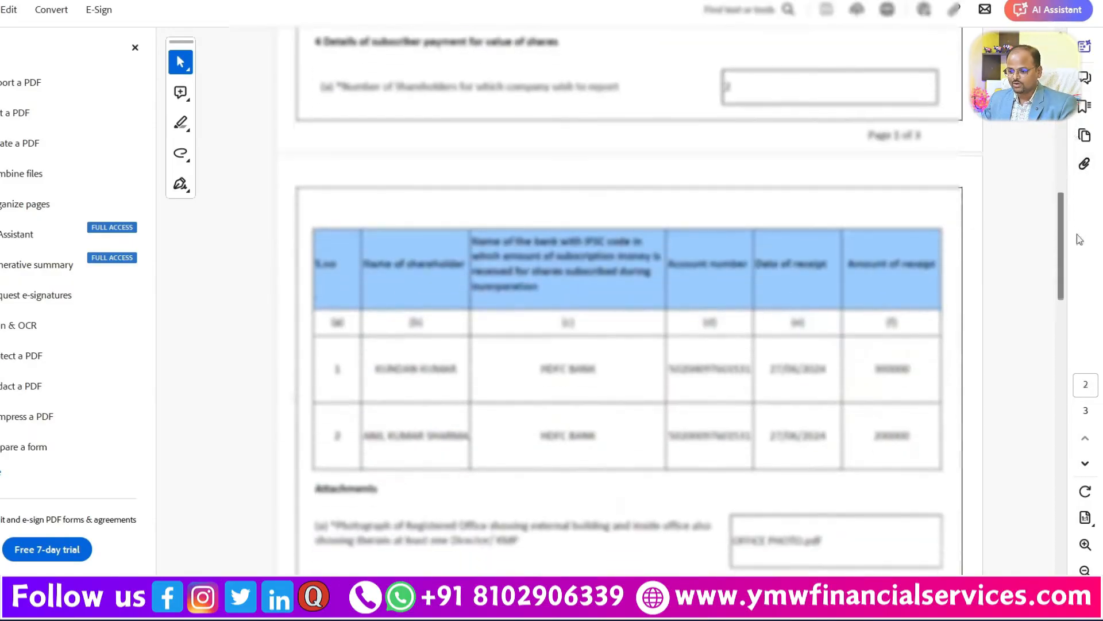
scroll(1092, 359, "down", 8)
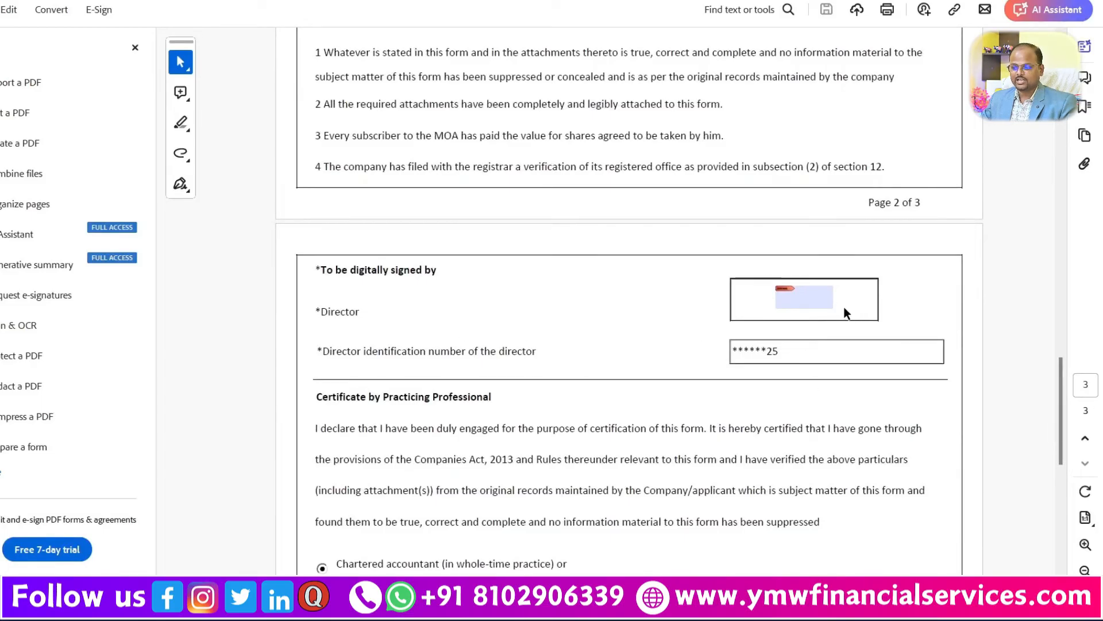
left_click(817, 304)
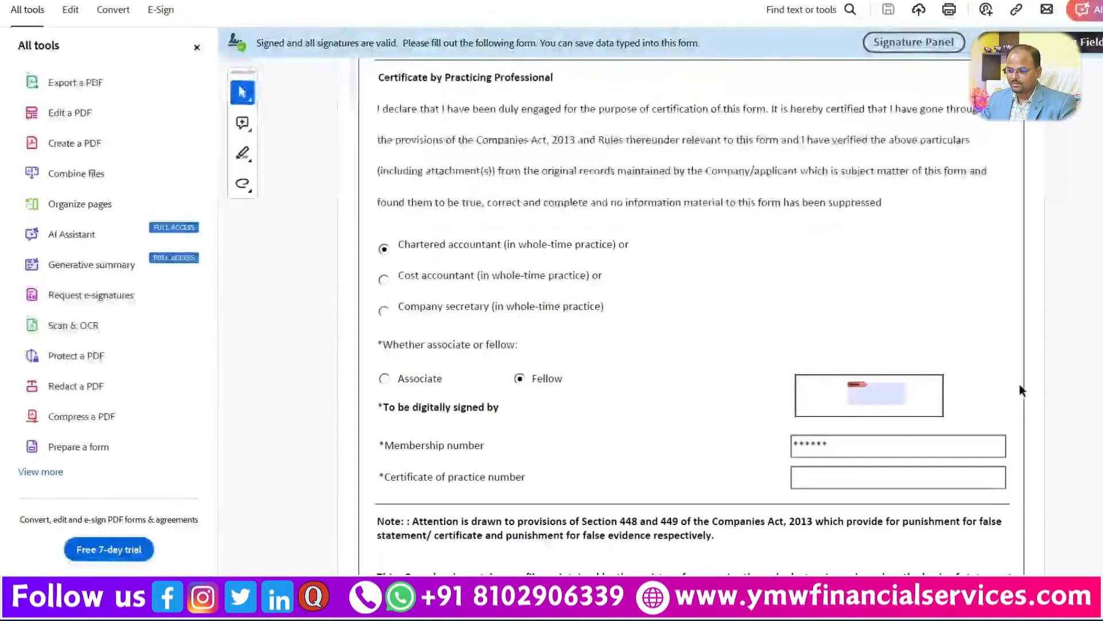
scroll(1020, 390, "down", 2)
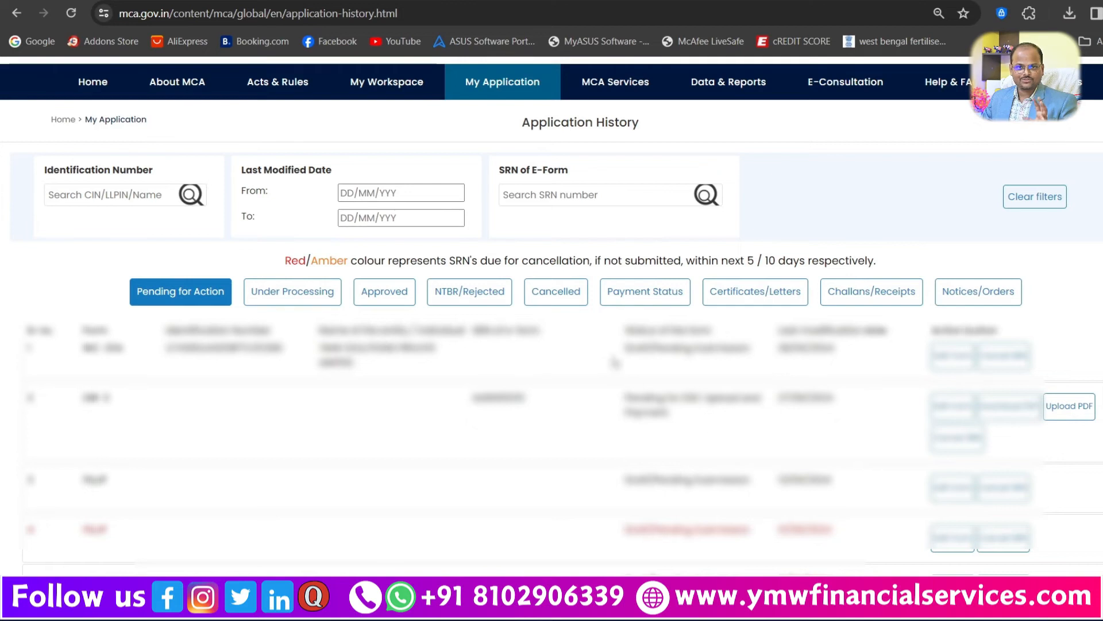
Back on the MCA application history, open the signed-PDF upload page for the second pending application and find its file upload field.
left_click(1091, 407)
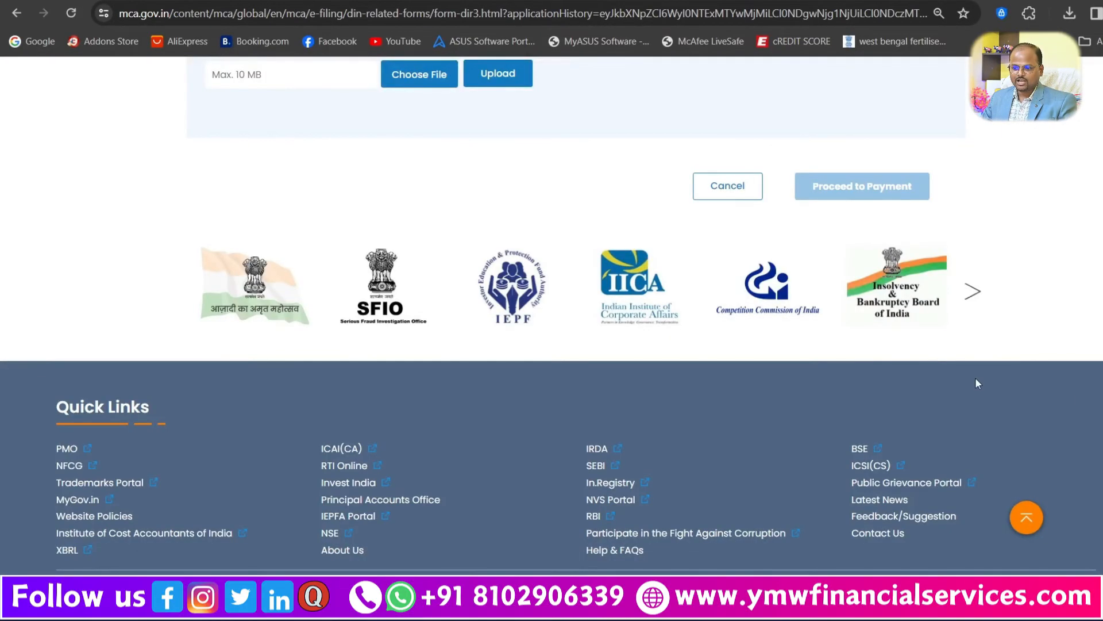
scroll(661, 189, "up", 1)
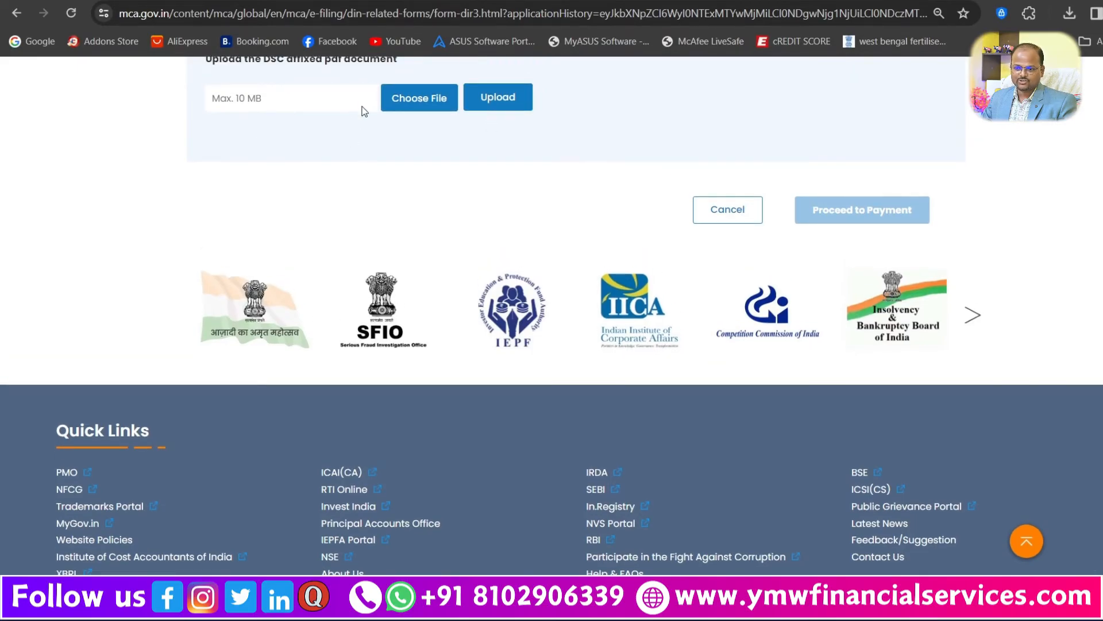